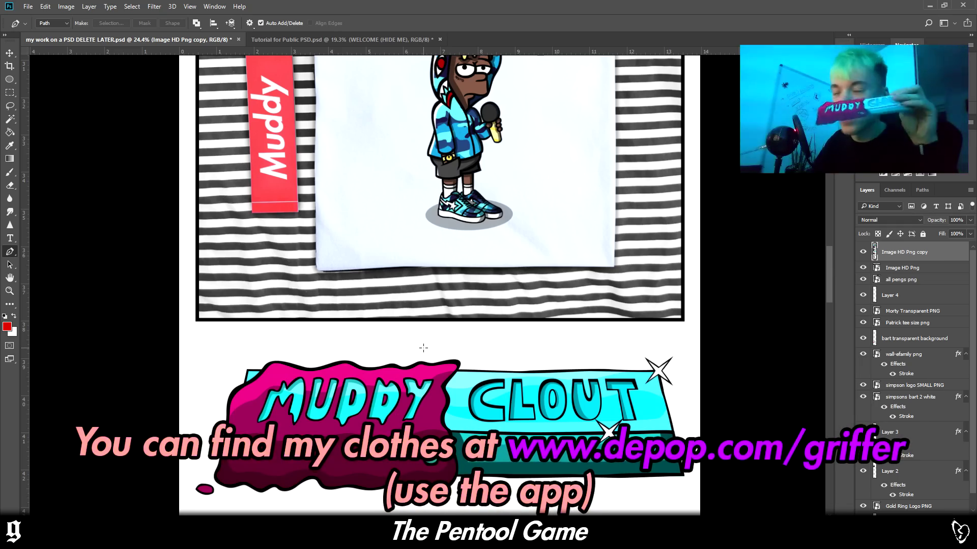
- Look through the illustrations down the artwork document, from the Muddy Clout logo to the pink starfish in Supreme shorts
scroll(423, 349, down, 5)
scroll(427, 355, down, 7)
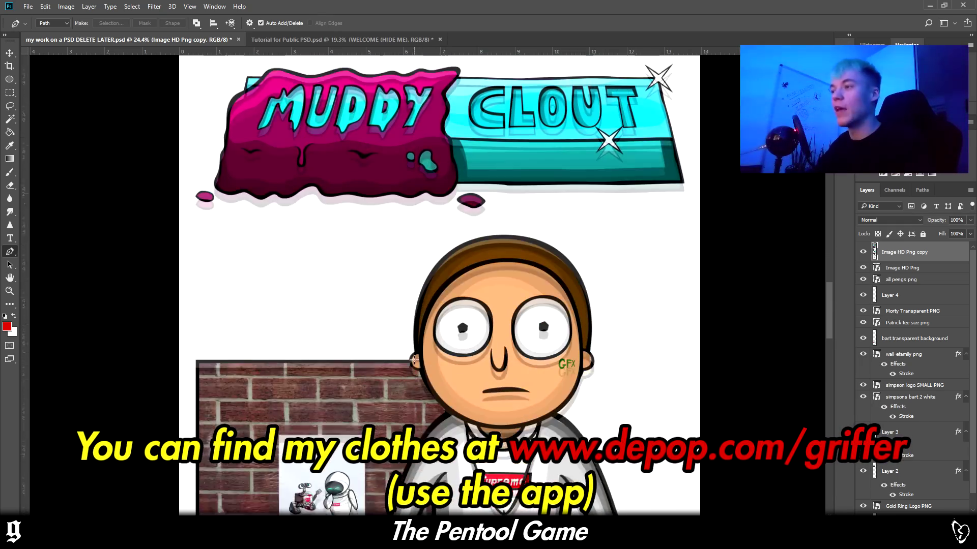
scroll(413, 367, down, 2)
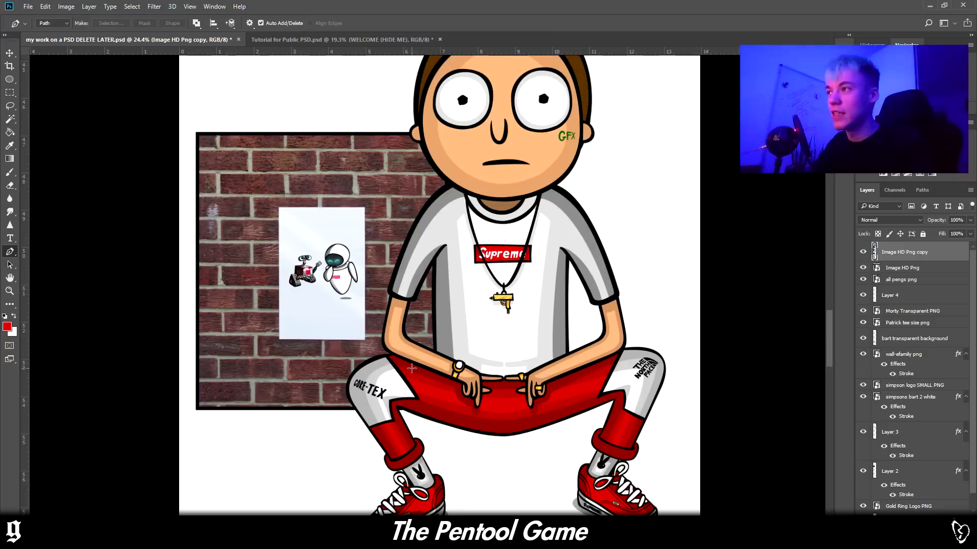
scroll(420, 382, down, 1)
scroll(421, 388, down, 7)
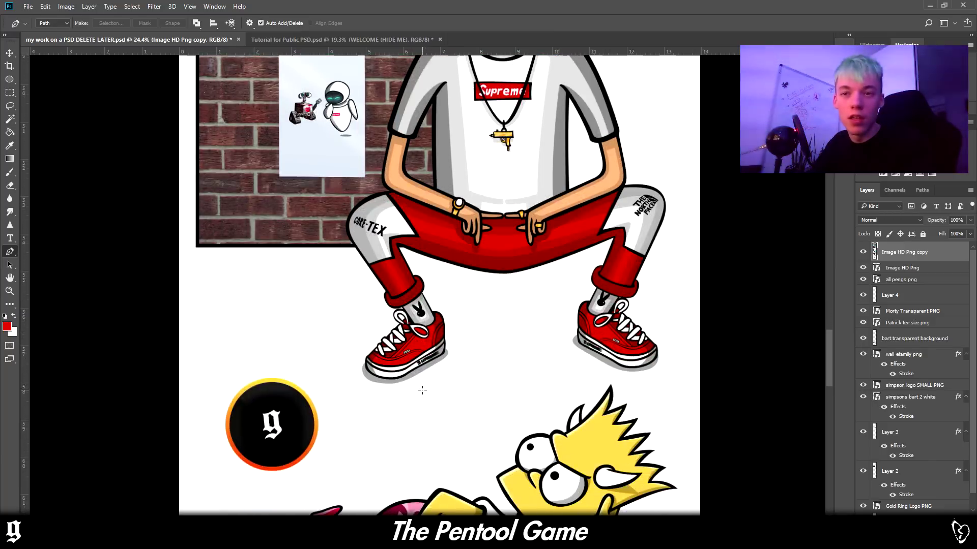
scroll(421, 387, down, 9)
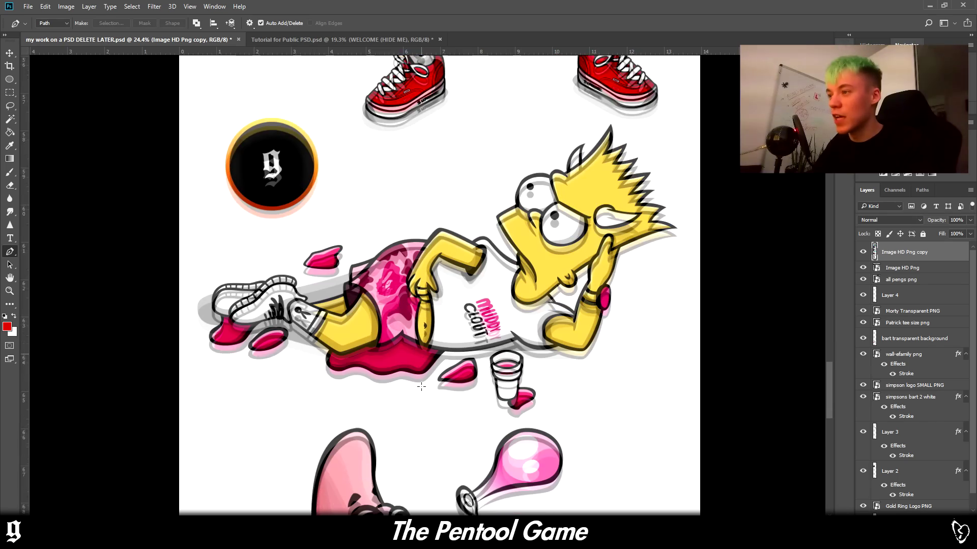
scroll(420, 387, down, 1)
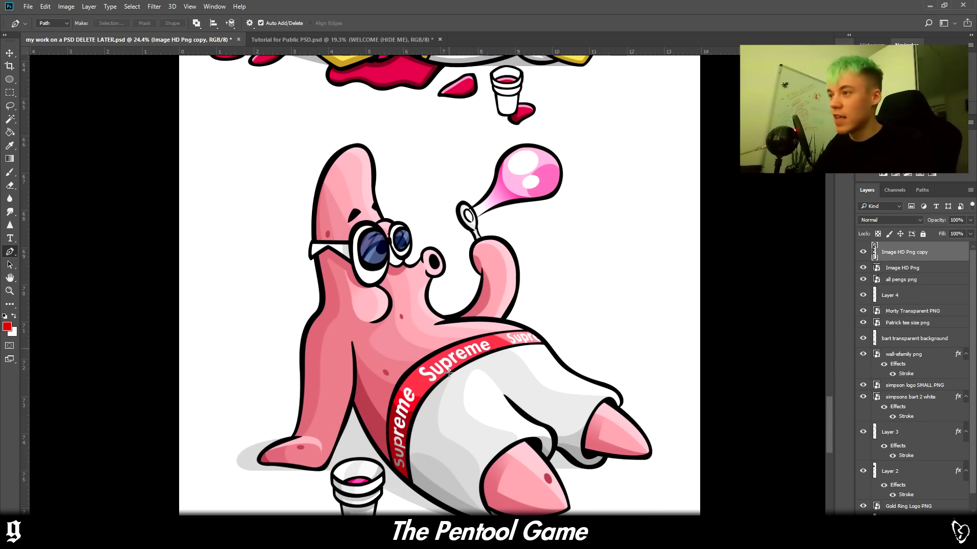
scroll(435, 377, up, 1)
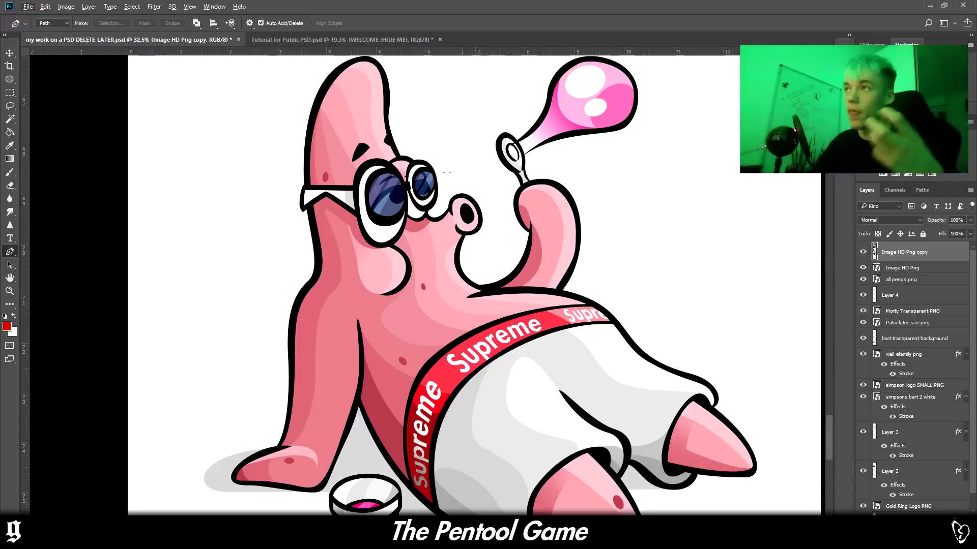
- Create a new document from the recent 1920 x 1080 px, 300 ppi preset
click(28, 6)
click(565, 245)
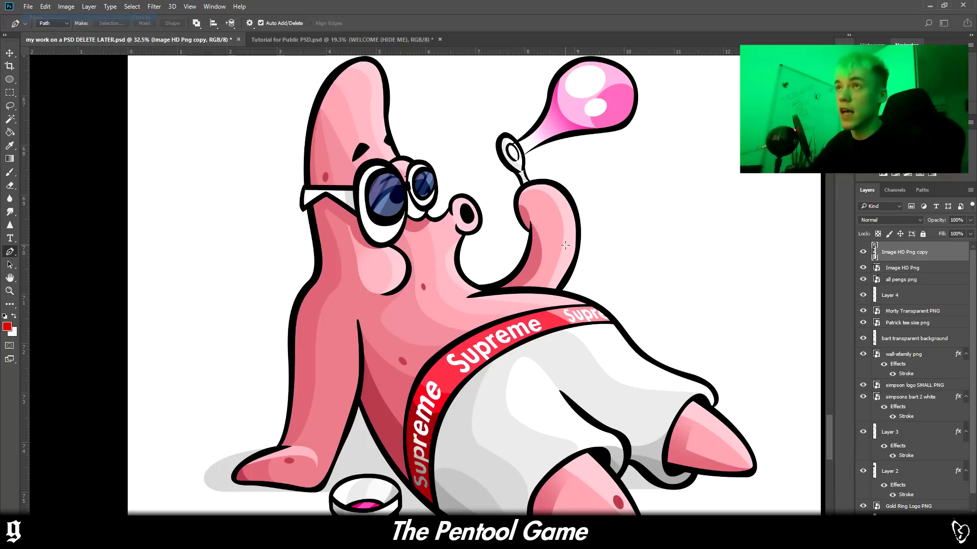
key(ctrl+n)
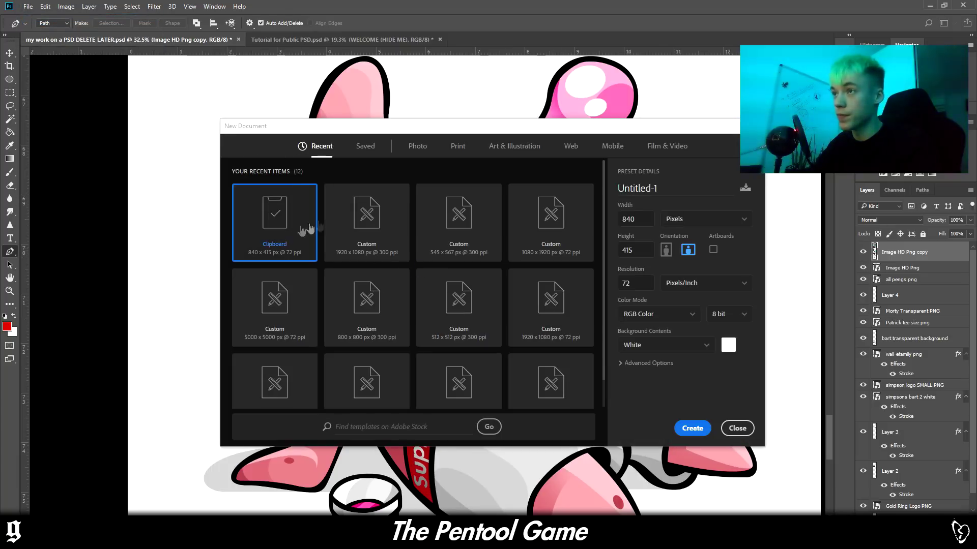
double_click(377, 219)
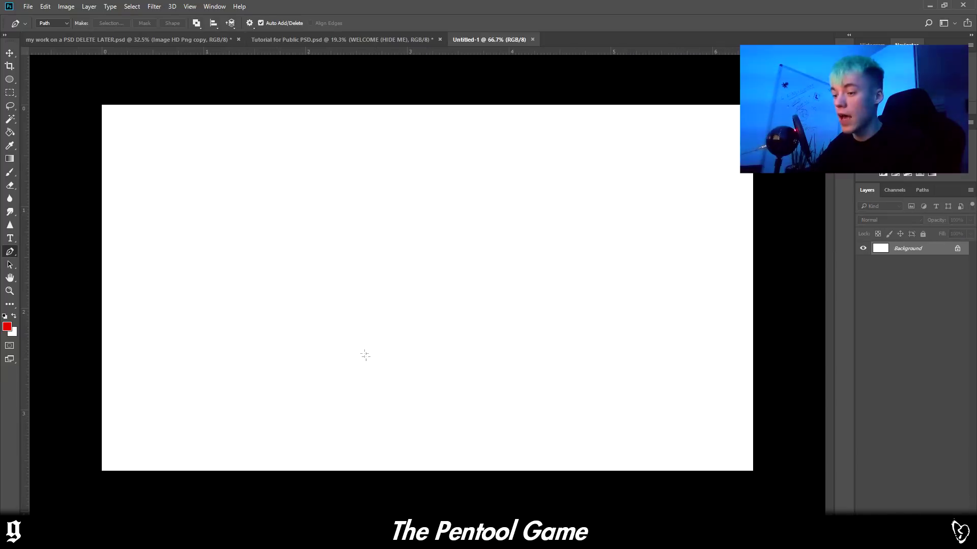
- Set up the Brush tool with the default black foreground colour and a 15 px brush size
key(b)
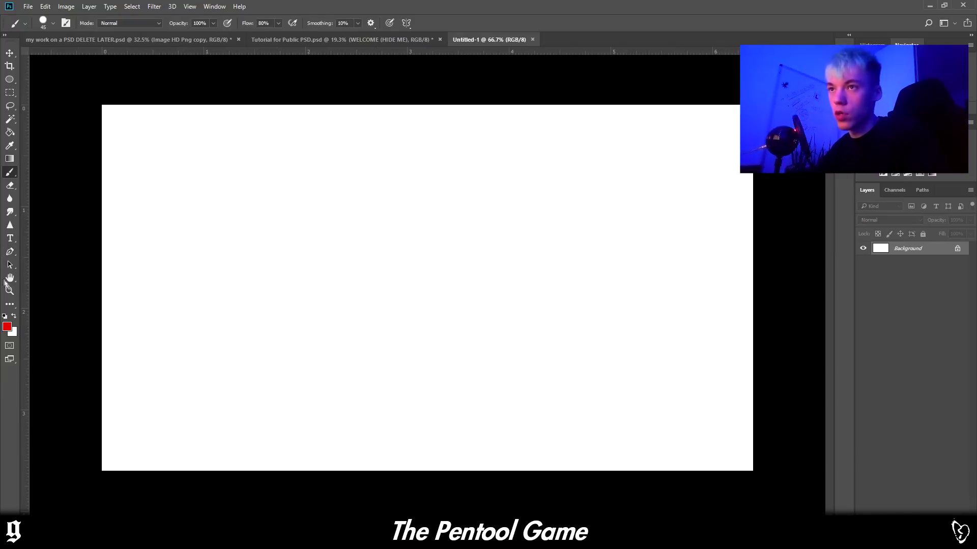
click(4, 316)
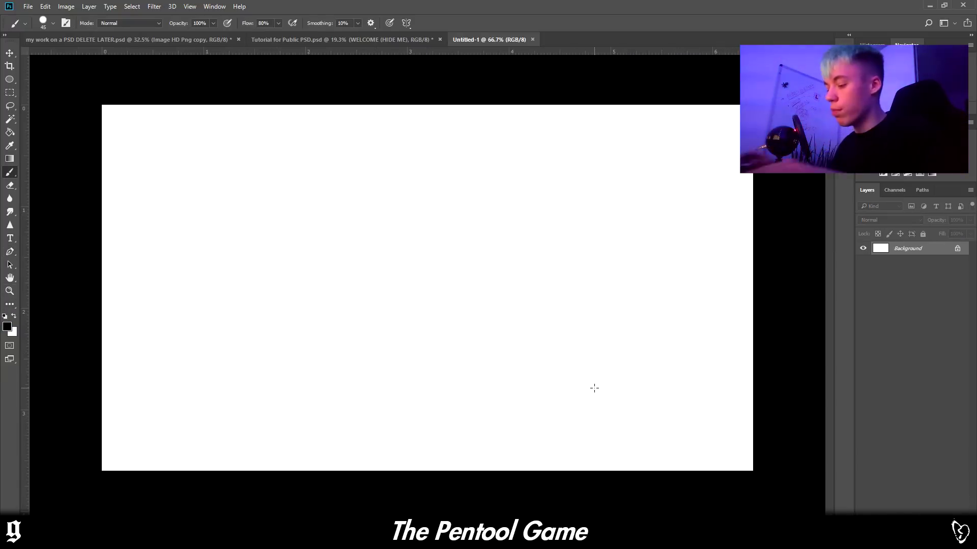
key(bracketright)
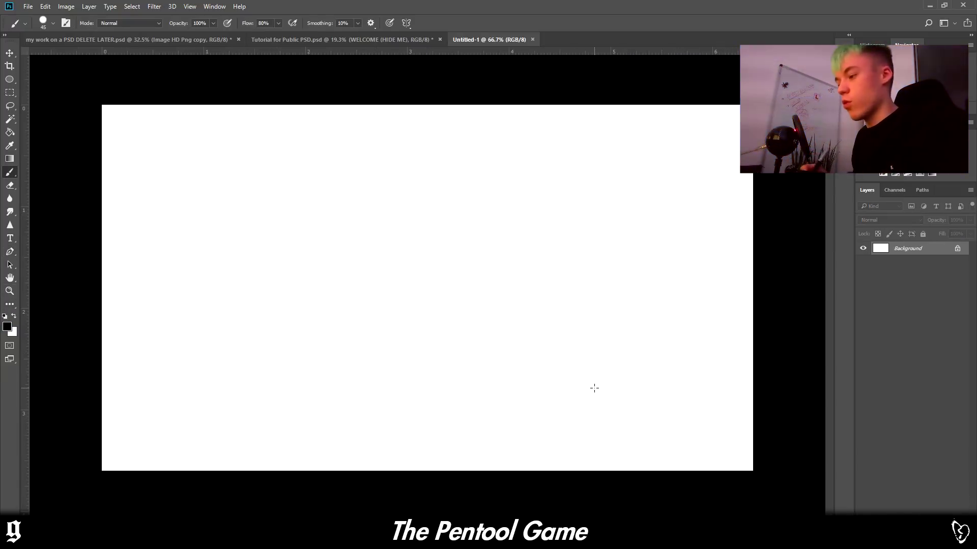
key(bracketright)
key(bracketright)
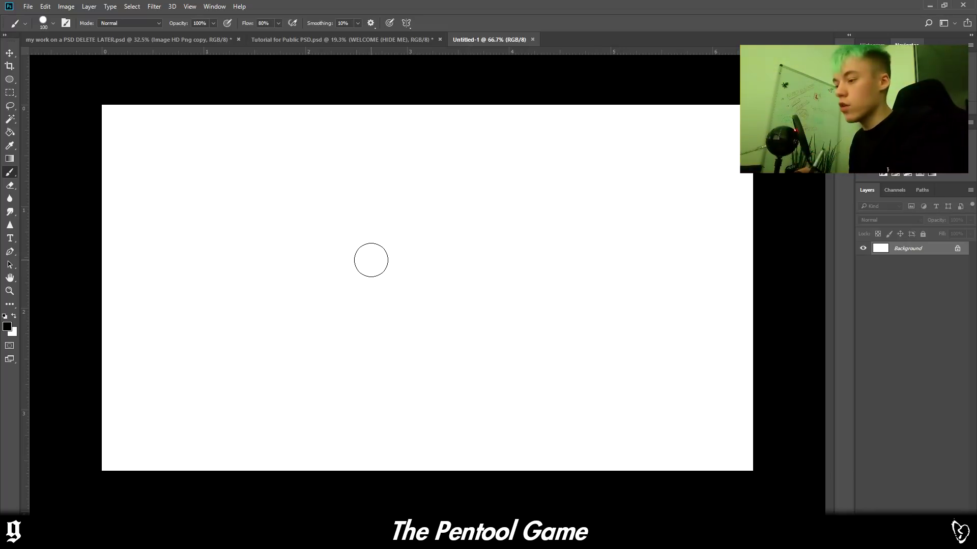
key(bracketleft)
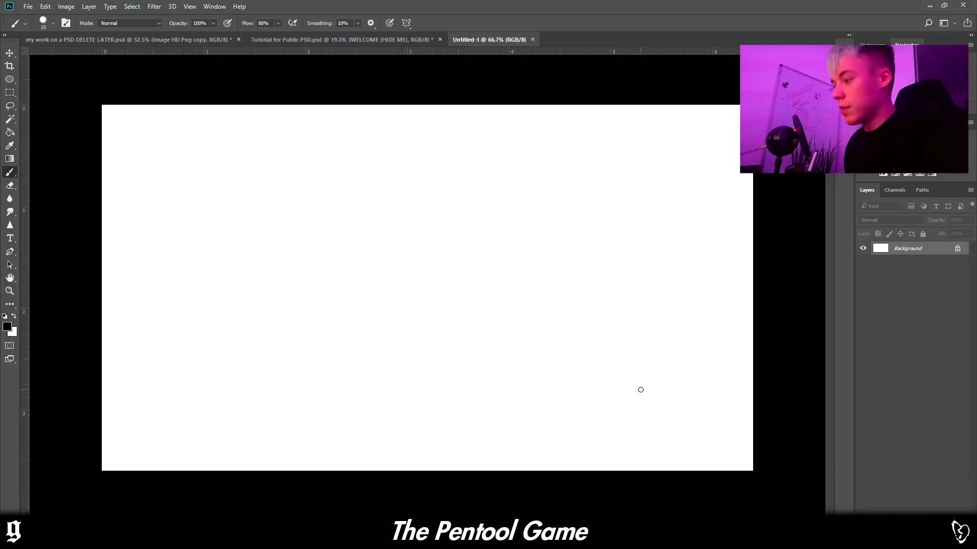
- Sketch a rough circle freehand on a new layer and lower that layer's opacity to 21%
key(ctrl+shift+n)
key(Return)
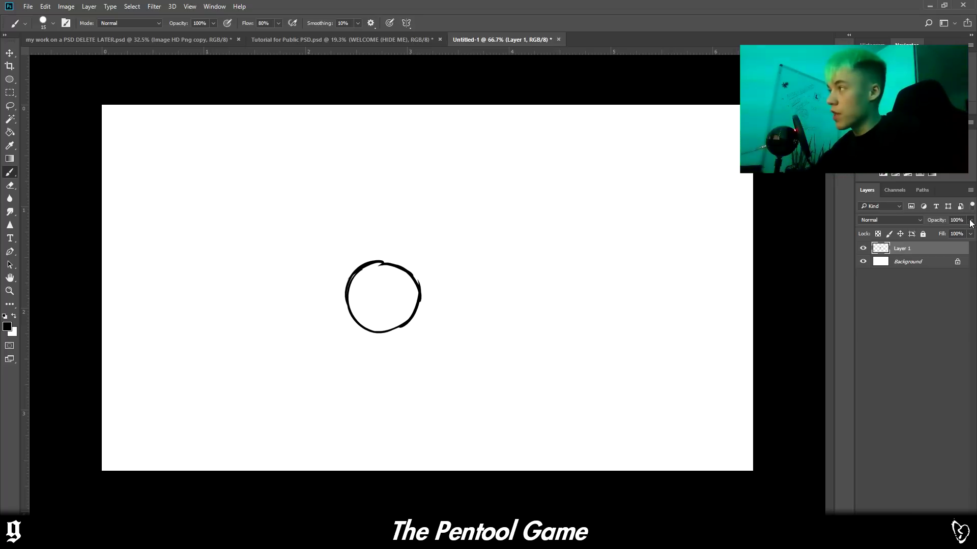
drag(935, 233, 931, 231)
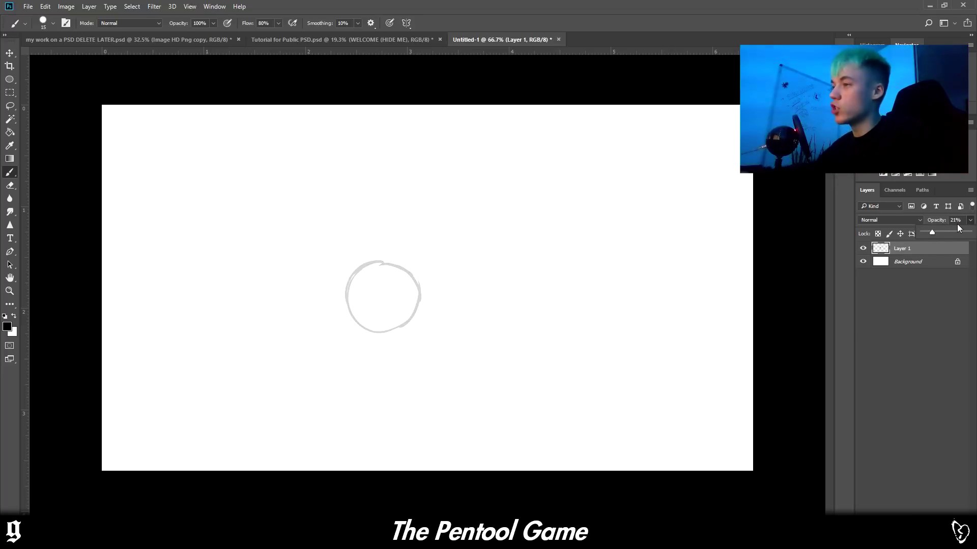
- Trace the sketched circle with a closed three-anchor Pen tool path made of curved segments
click(10, 251)
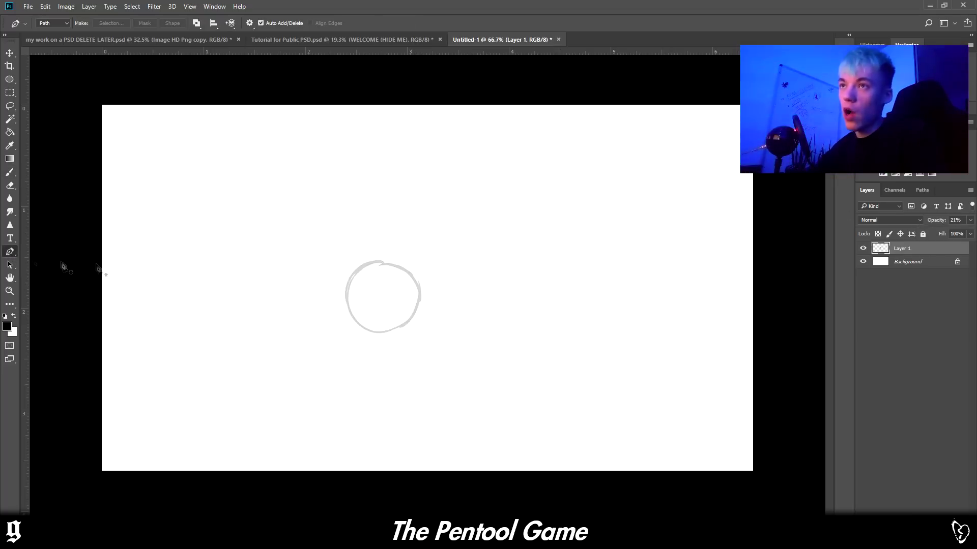
scroll(362, 288, up, 3)
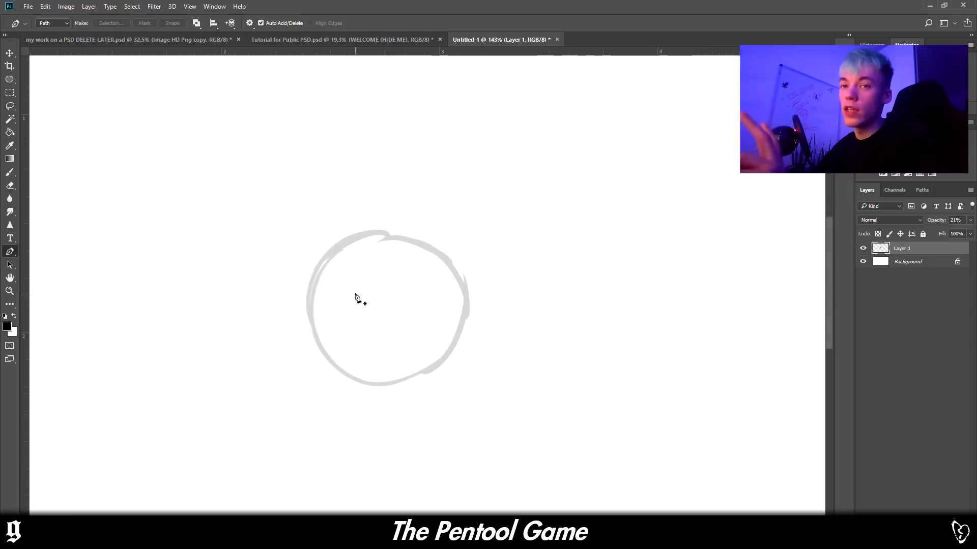
click(310, 305)
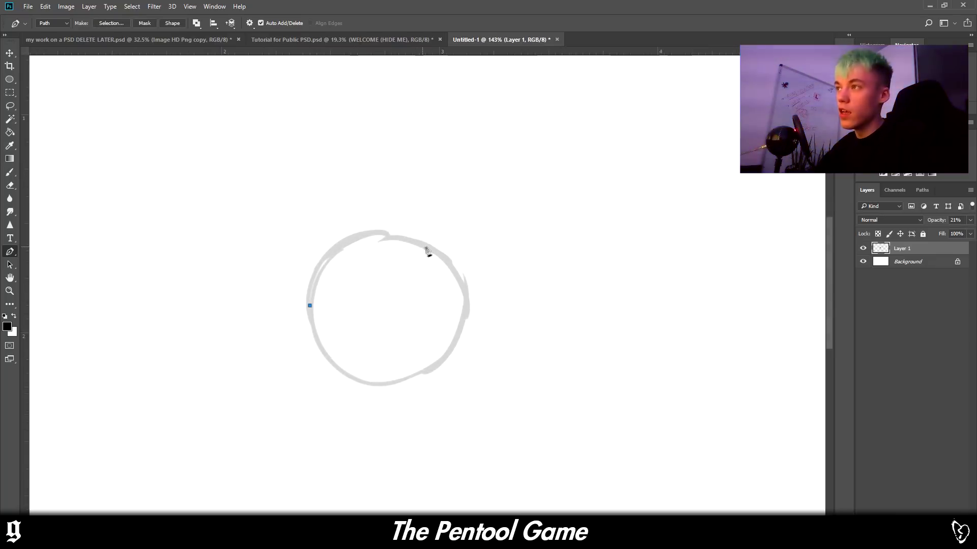
drag(421, 243, 518, 279)
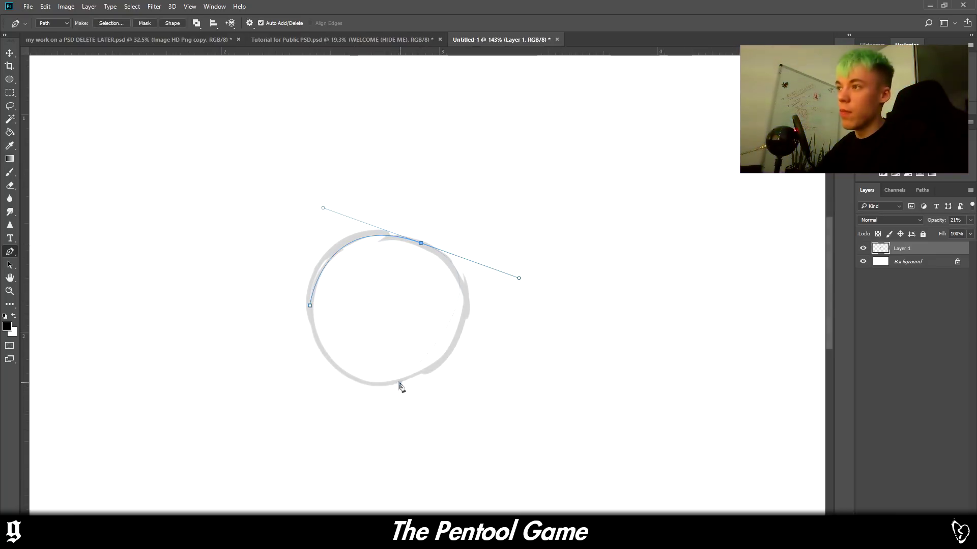
drag(400, 383, 323, 381)
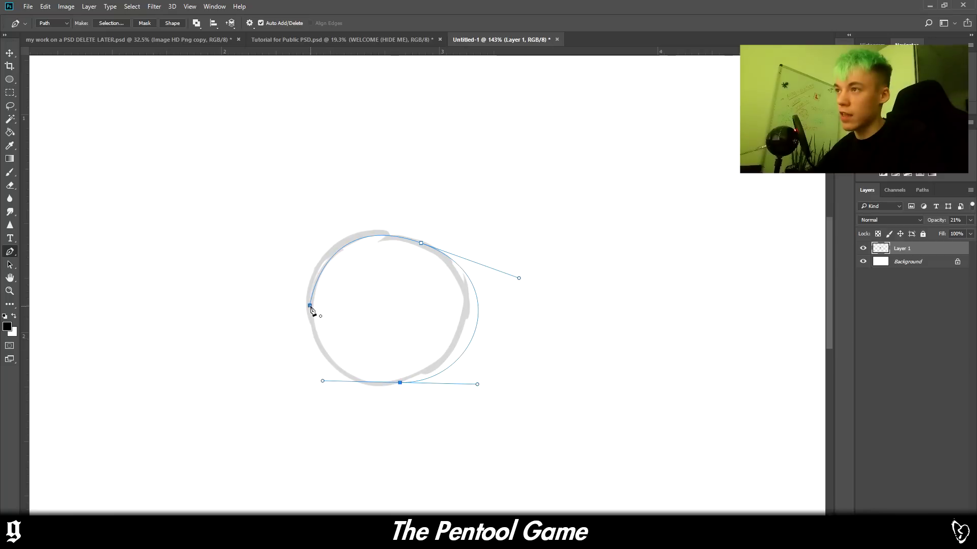
drag(310, 306, 318, 273)
- Try stroking the closed path with the brush on the sketch layer and undo that stroke
right_click(384, 293)
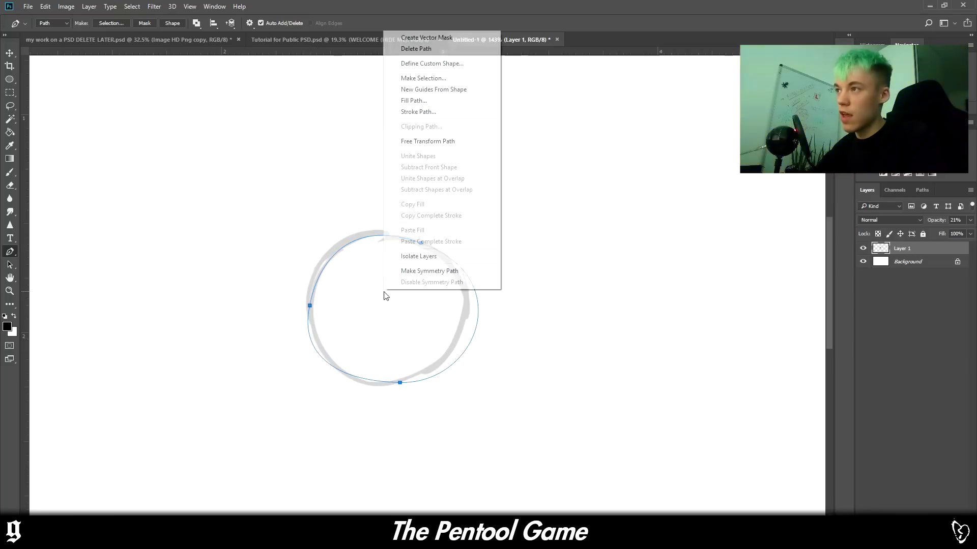
click(416, 109)
click(555, 180)
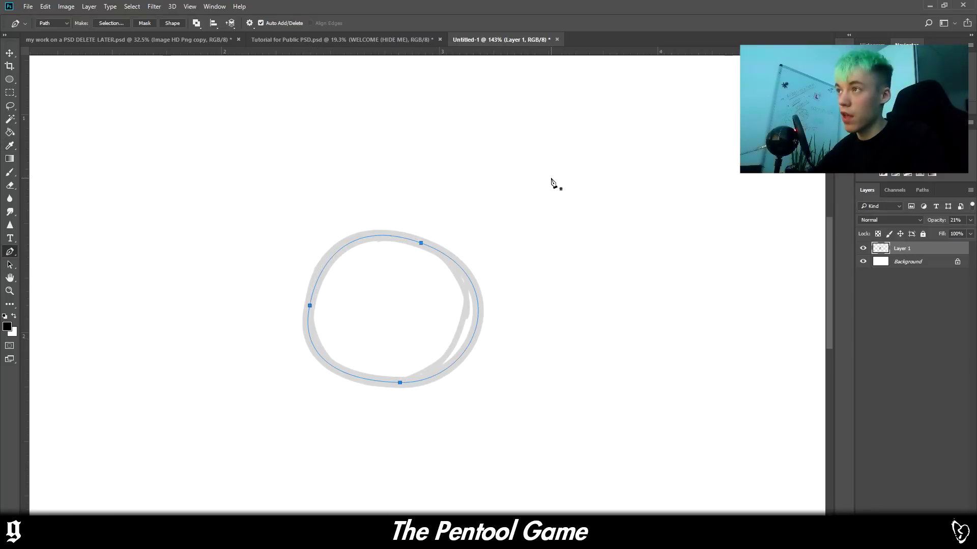
key(ctrl+z)
- Stroke the circle path on a new layer using the Brush without simulated pressure, and delete the path
key(ctrl+shift+alt+n)
right_click(406, 308)
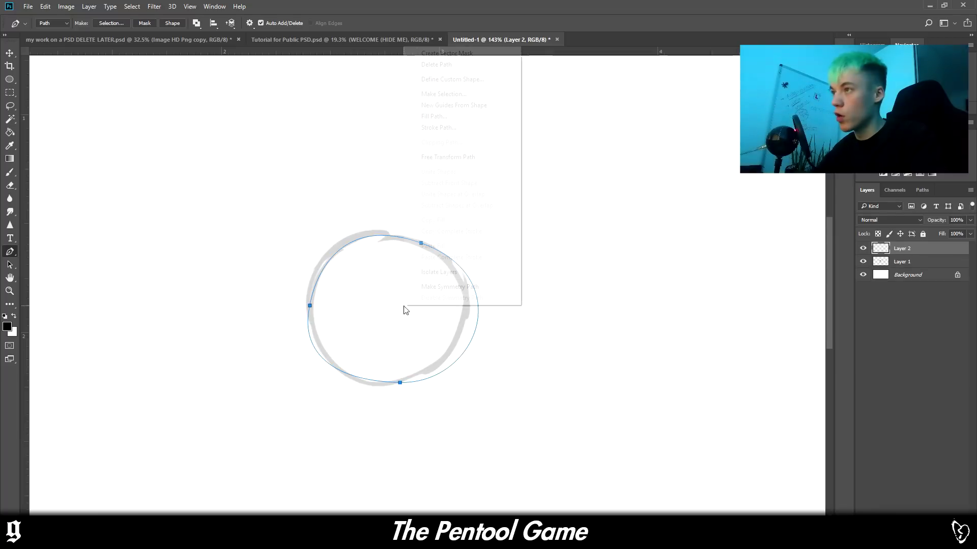
click(448, 127)
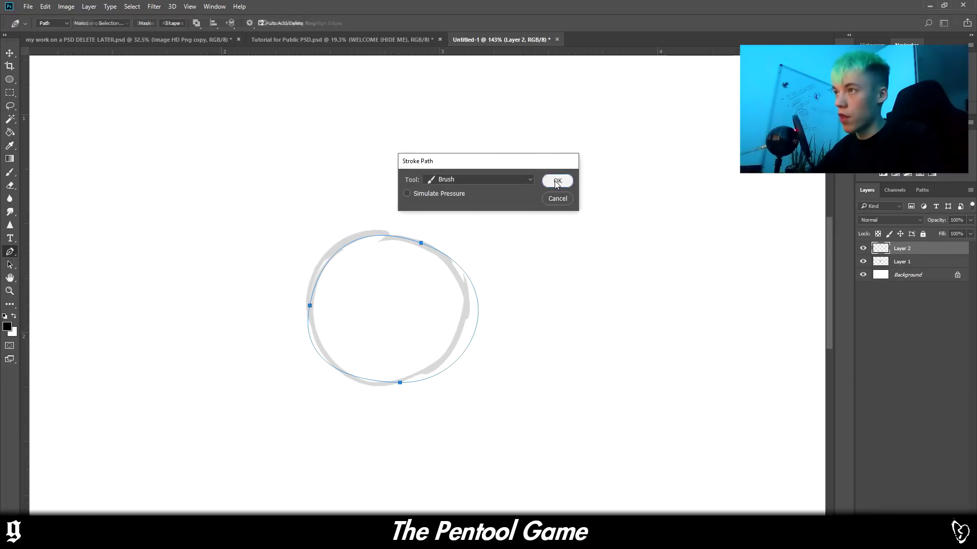
click(555, 181)
right_click(417, 199)
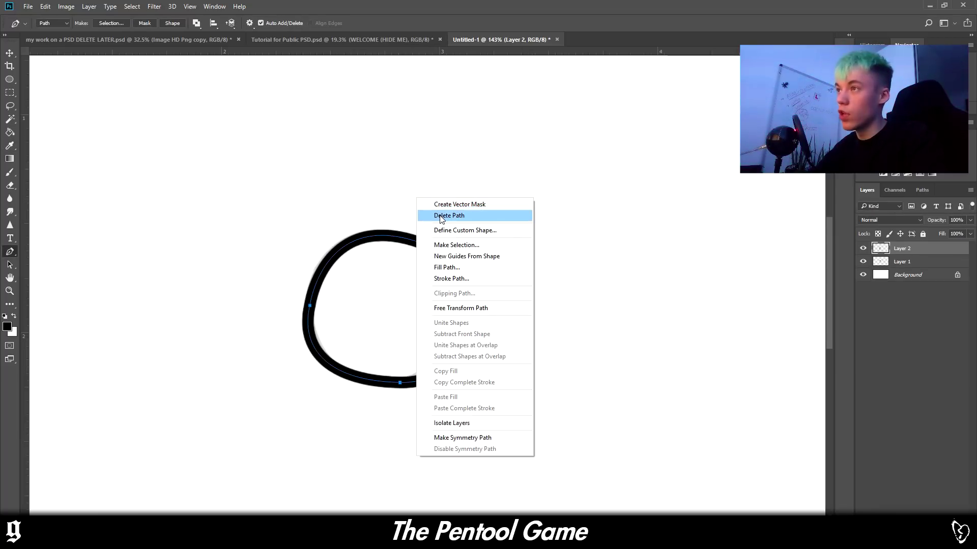
click(440, 215)
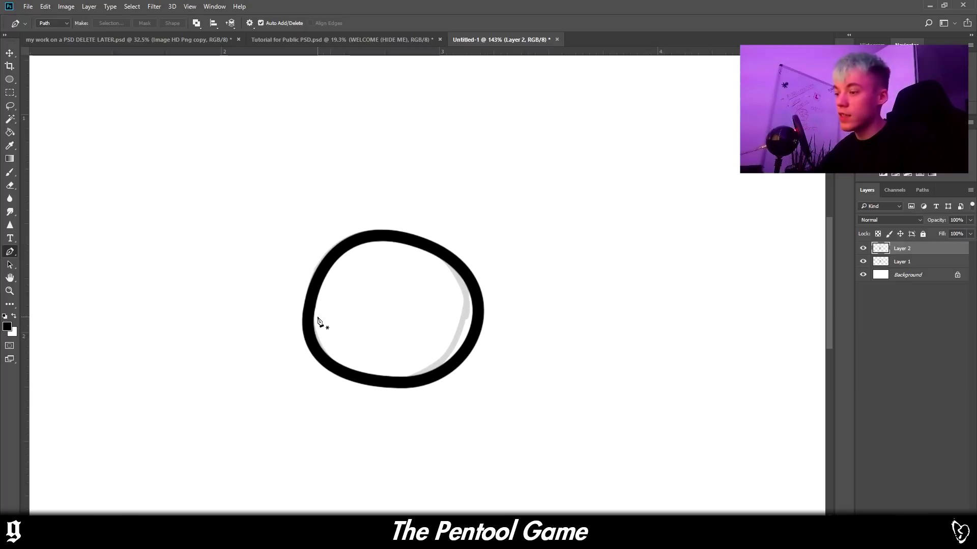
- Set the brush size to 100 px and undo the path deletion and the stroke
key(b)
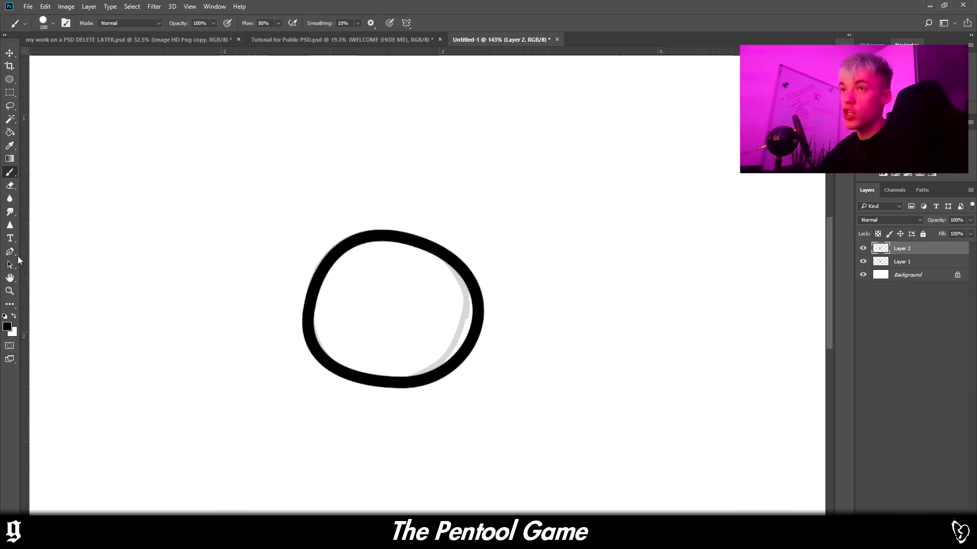
click(10, 251)
key(ctrl+z)
key(ctrl+z)
- Stroke the restored circle path with the 100 px brush on the new layer, keeping the path
right_click(391, 285)
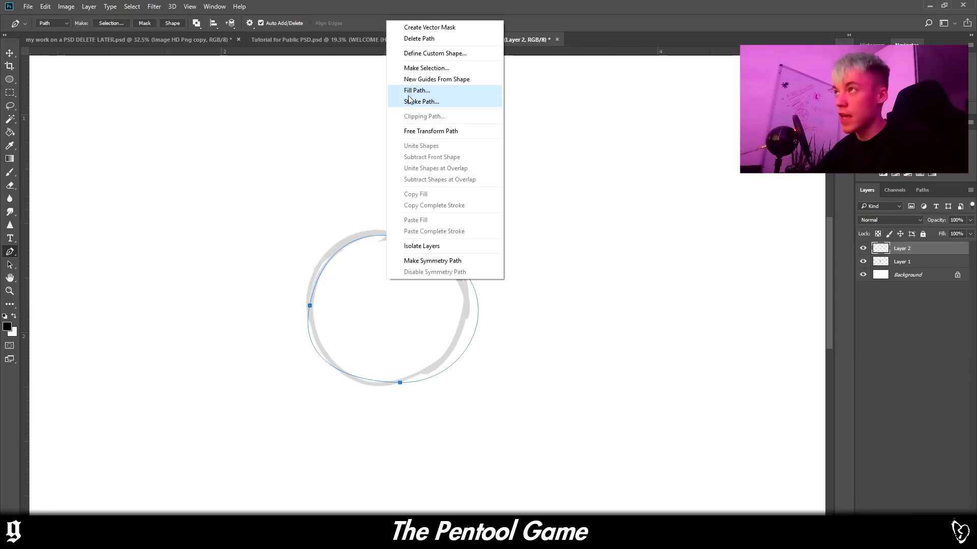
click(447, 97)
click(555, 181)
right_click(425, 118)
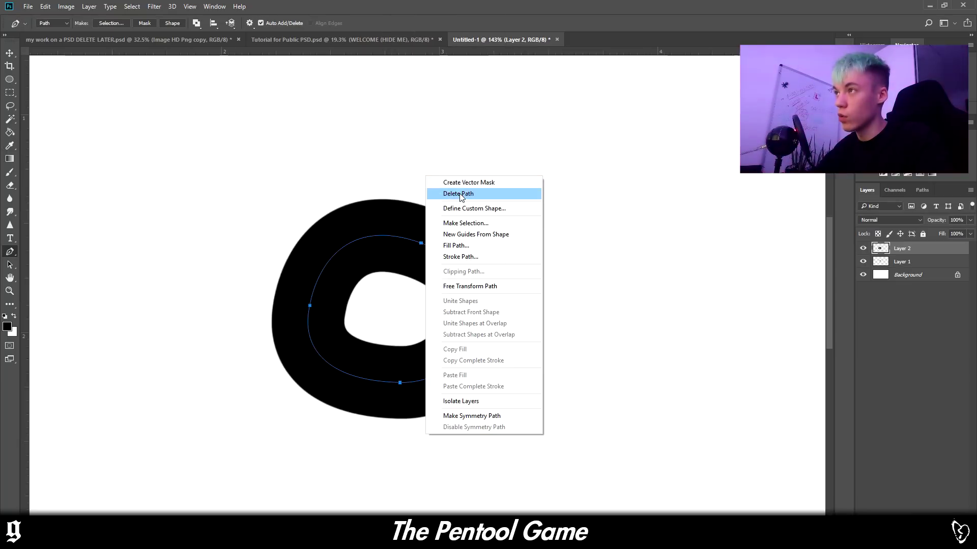
key(Escape)
- Undo the thick stroke, the added layer and all segments of the circle path
key(ctrl+z)
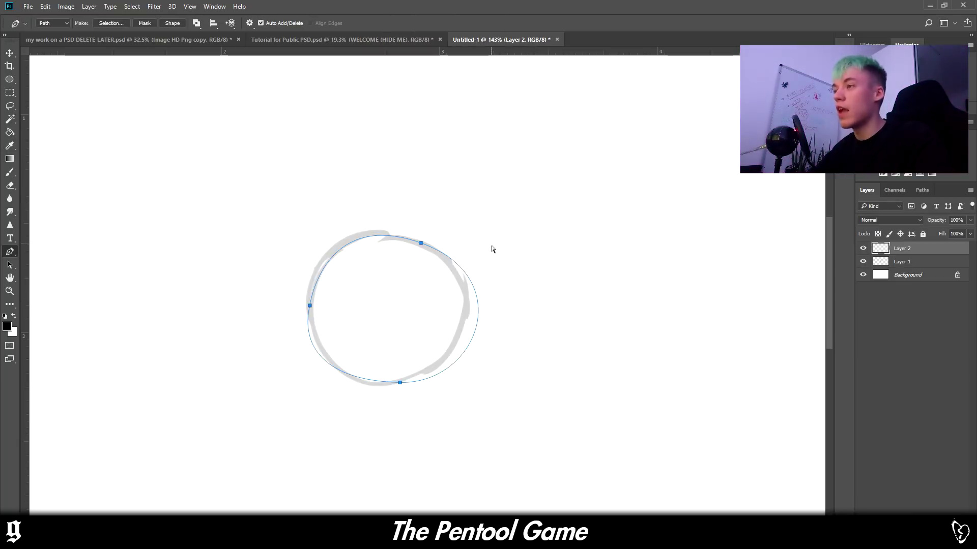
key(ctrl+z)
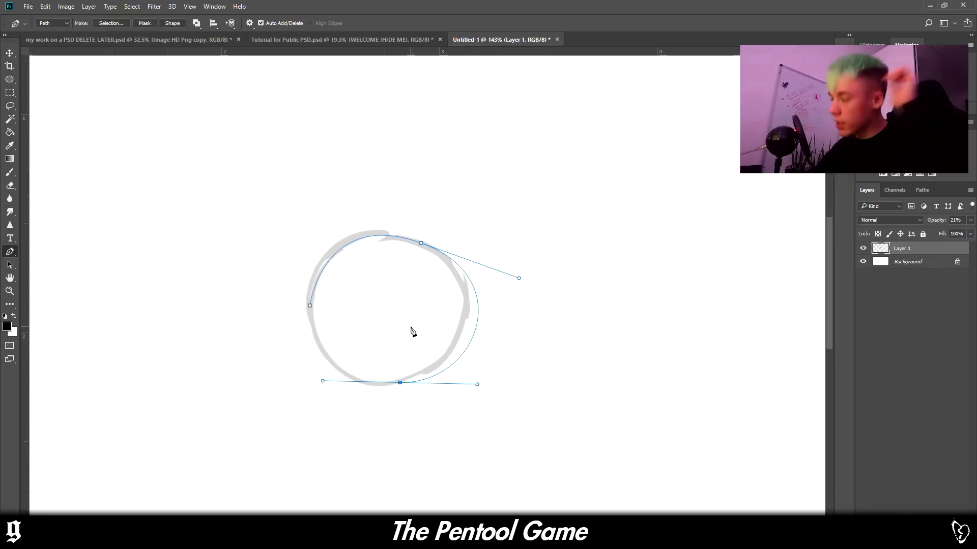
key(ctrl+z)
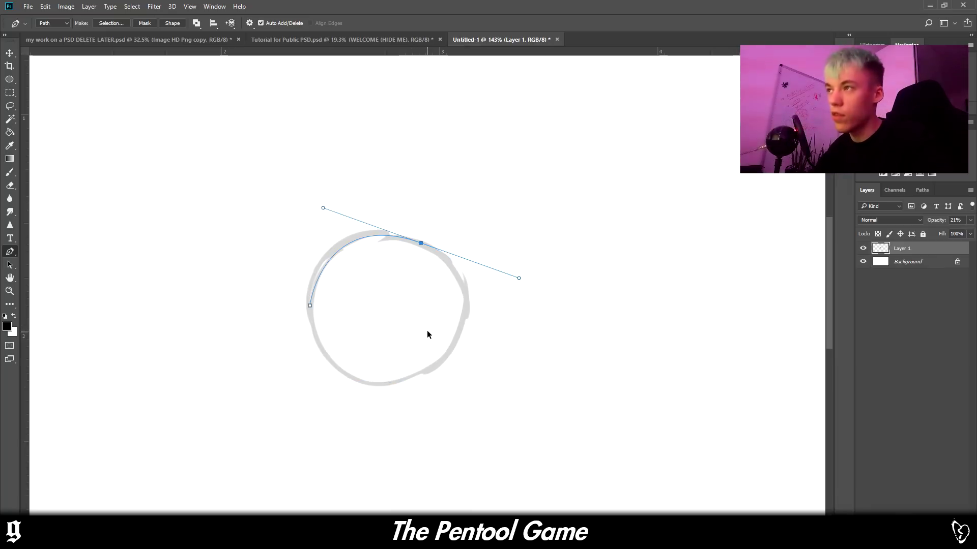
key(ctrl+z)
key(ctrl+z)
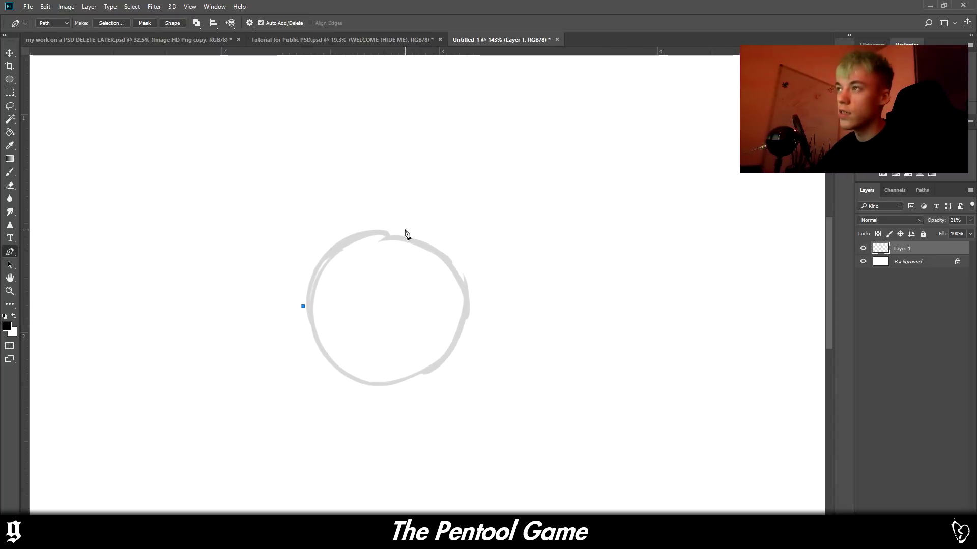
- Trace the outer edge of the sketched circle with curved Pen segments, leaving a small gap on its left side
drag(404, 229, 504, 246)
drag(436, 372, 393, 394)
drag(302, 316, 284, 231)
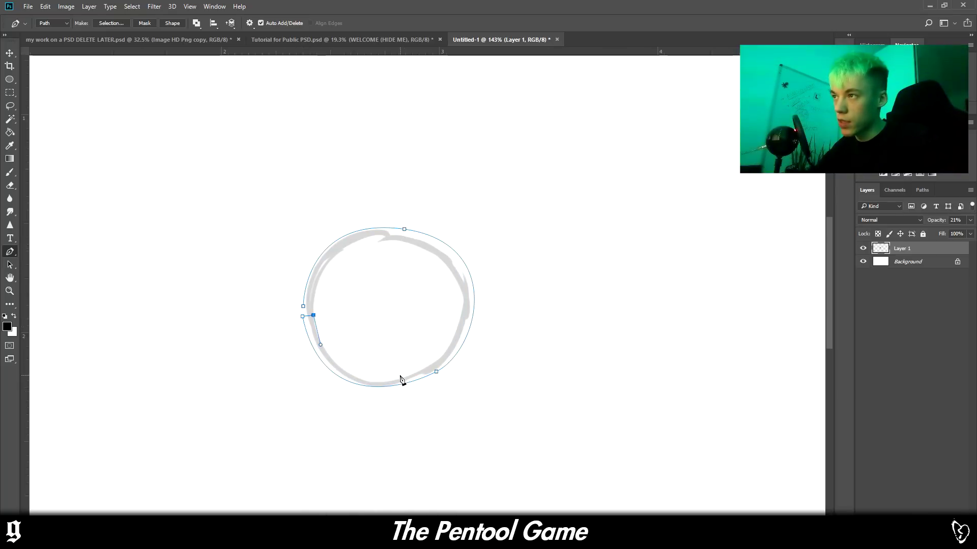
- Continue the path back along the inner edge of the sketch to outline a ring of varying thickness
drag(436, 372, 456, 363)
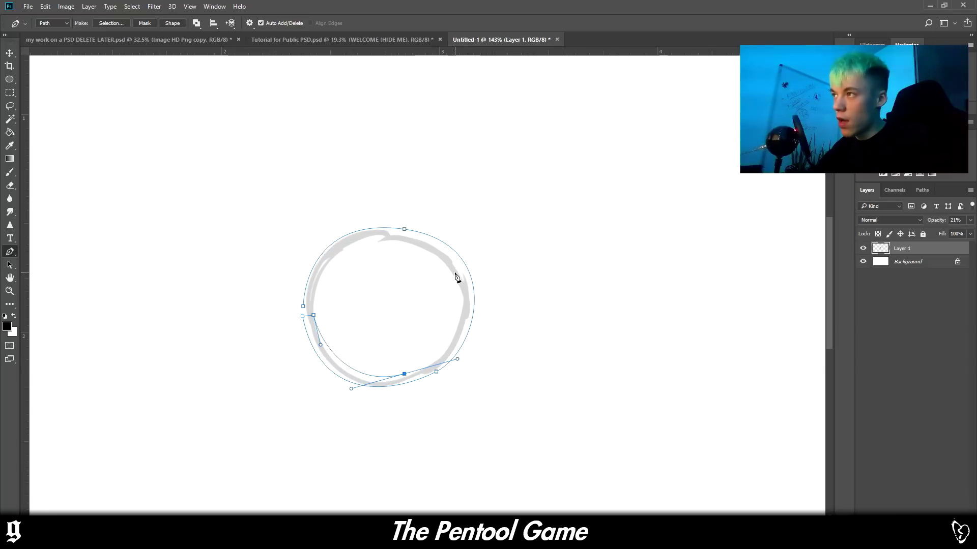
drag(454, 273, 442, 245)
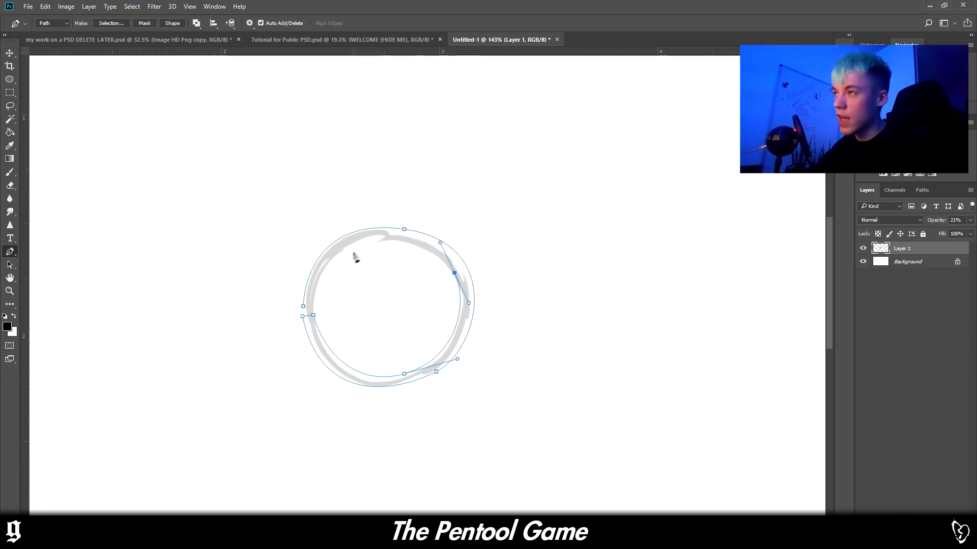
drag(356, 247, 333, 257)
drag(313, 306, 308, 336)
- Convert the ring path into a new selection, fill it with black on a new layer, and deselect
right_click(344, 287)
click(387, 74)
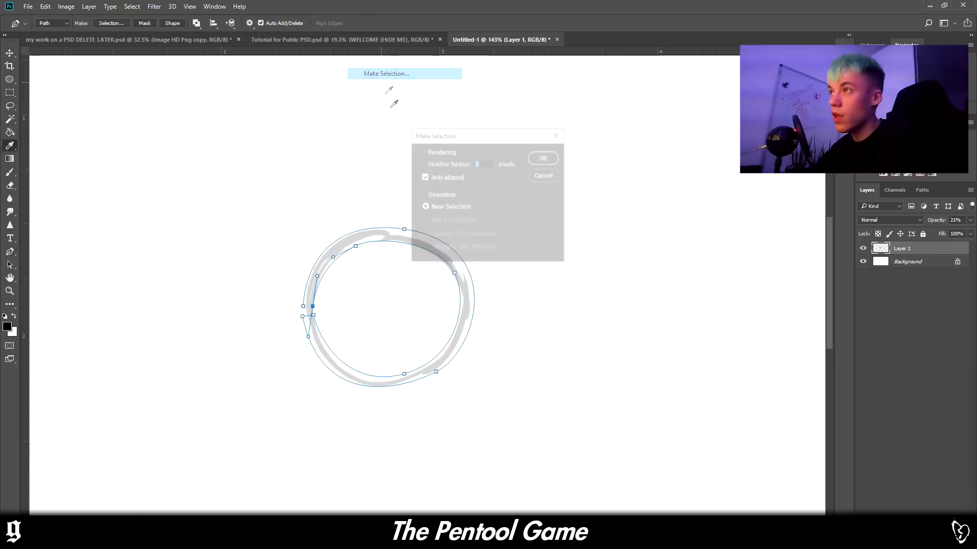
key(Return)
key(g)
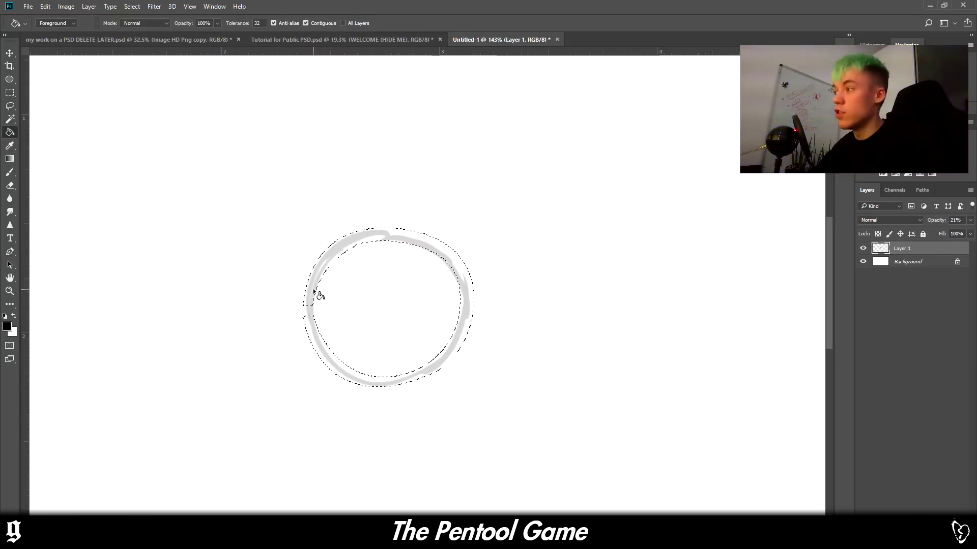
key(ctrl+shift+n)
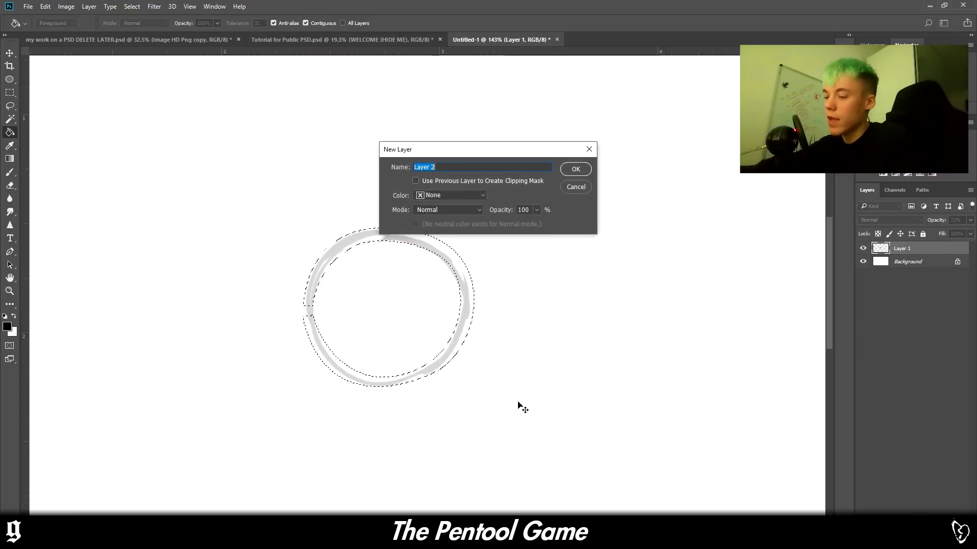
key(Return)
click(331, 254)
key(ctrl+d)
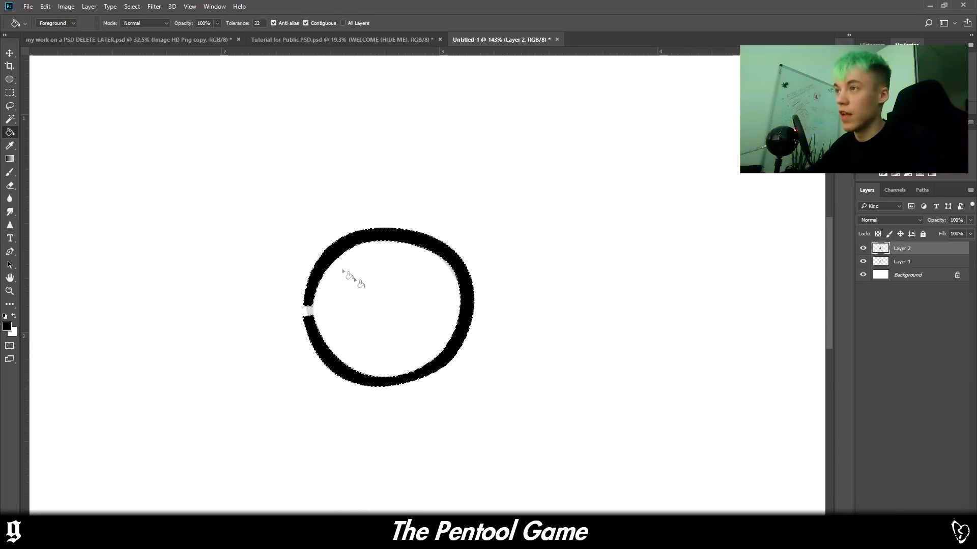
click(10, 251)
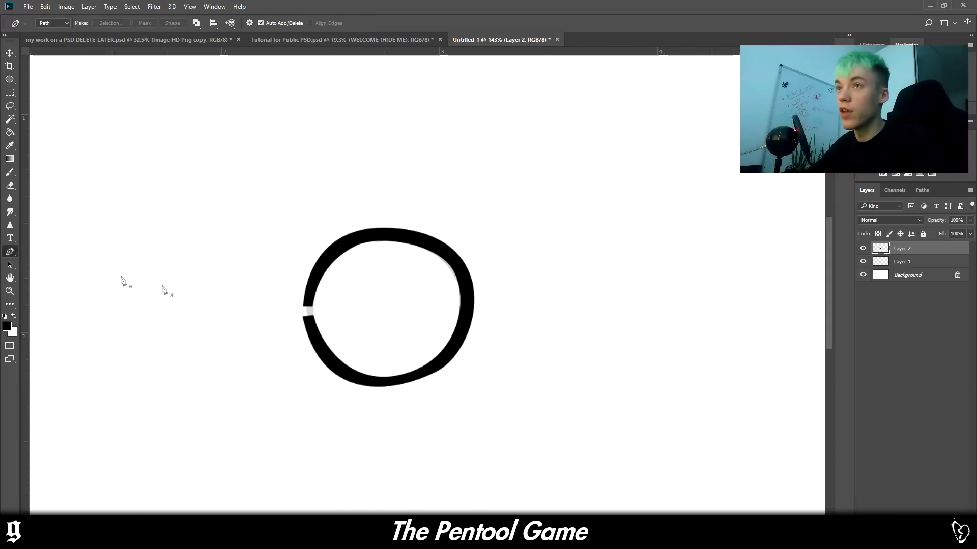
scroll(305, 311, up, 4)
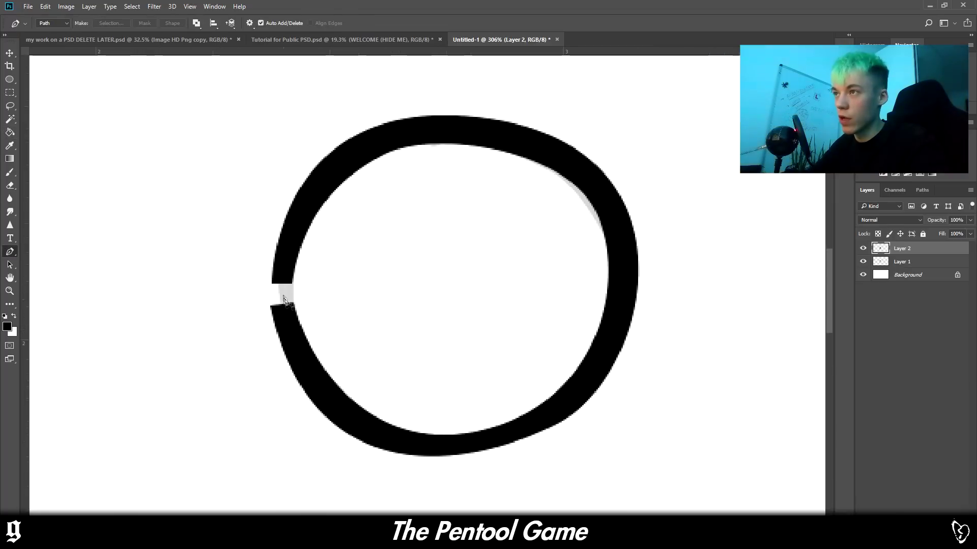
scroll(292, 305, up, 3)
click(295, 305)
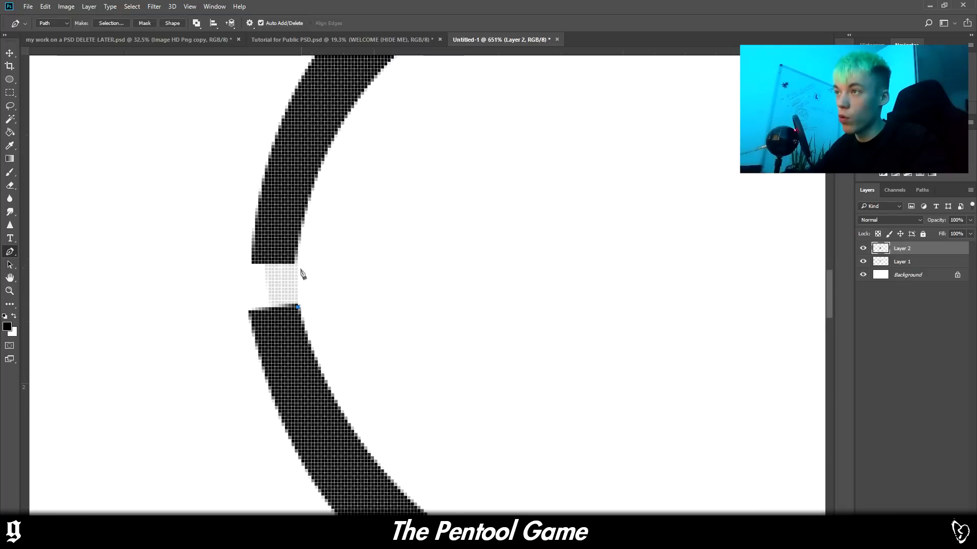
click(295, 261)
key(ctrl+z)
key(ctrl+z)
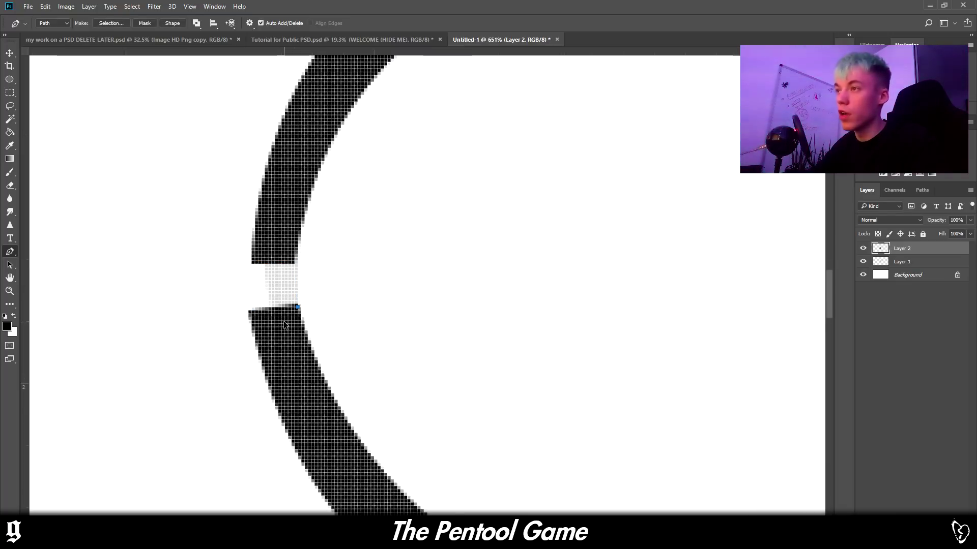
key(ctrl+z)
- Draw a curved Pen path bridging the gap in the ring, following its inner and outer edges and overlapping both ends
scroll(284, 326, down, 2)
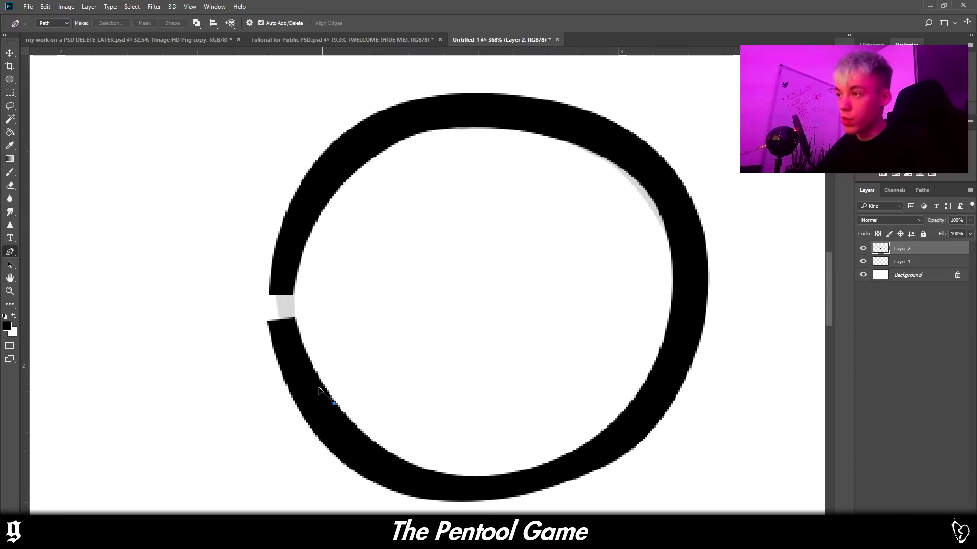
click(334, 403)
click(307, 360)
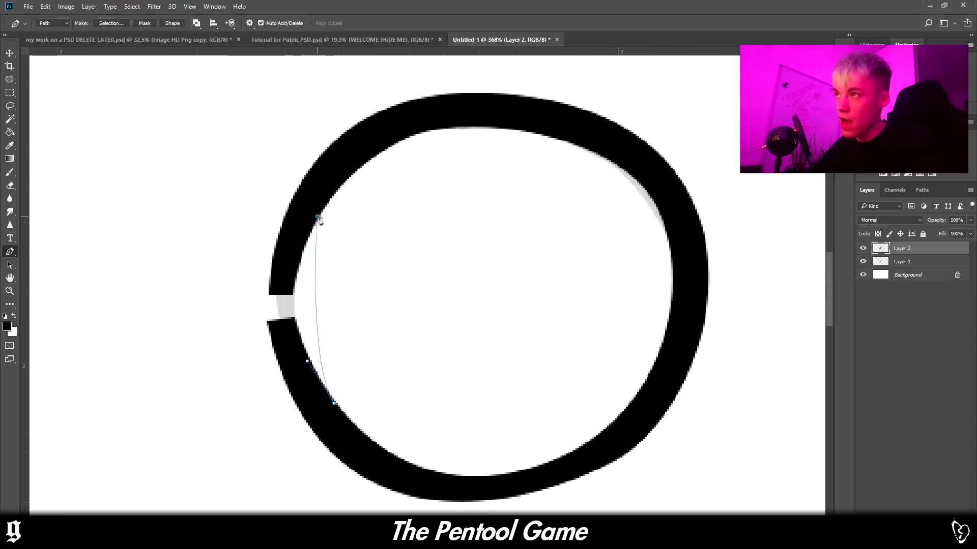
drag(317, 216, 362, 135)
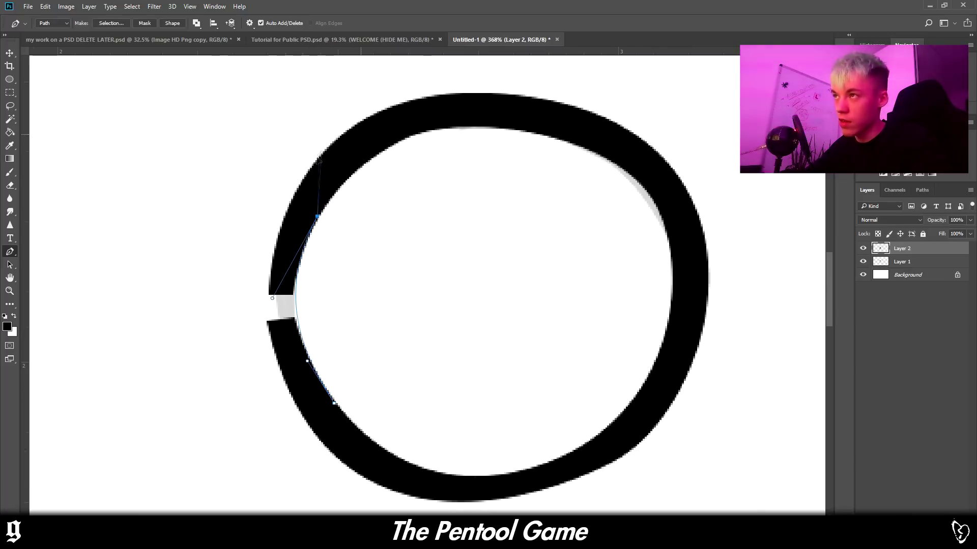
scroll(307, 360, up, 3)
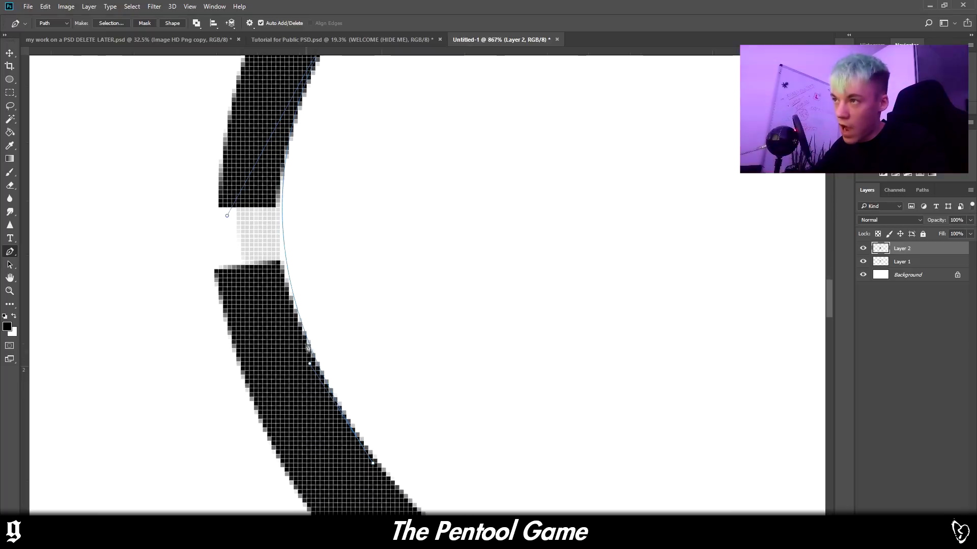
scroll(300, 173, up, 3)
scroll(306, 150, down, 3)
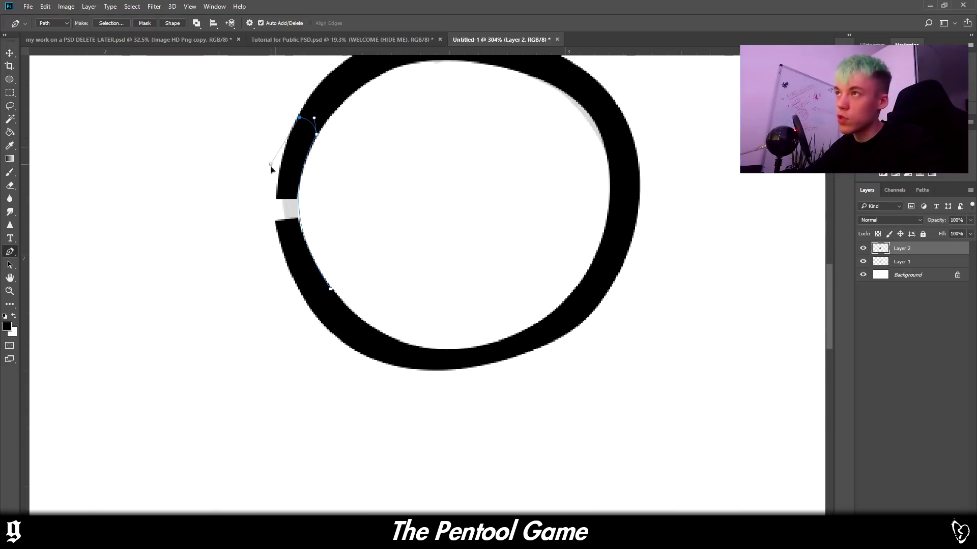
drag(289, 125, 271, 143)
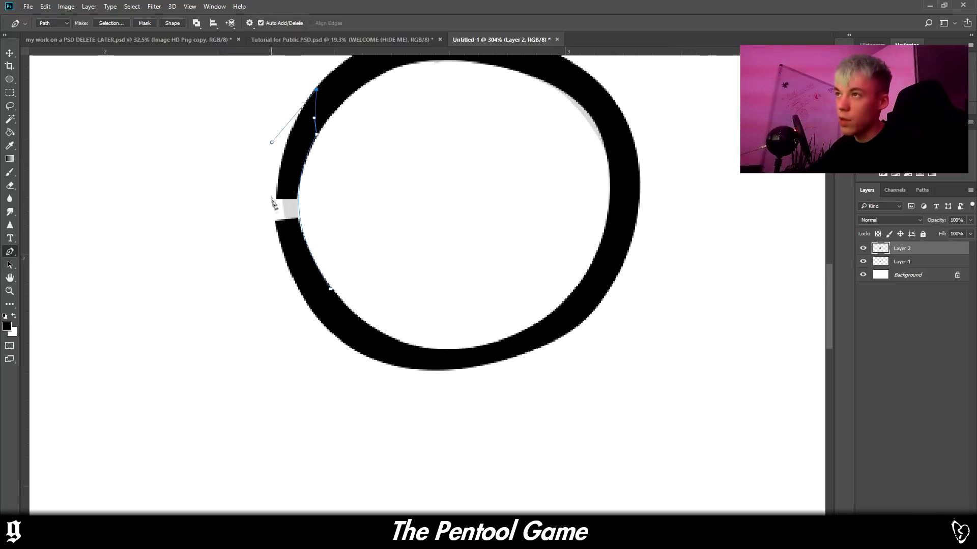
drag(293, 277, 327, 341)
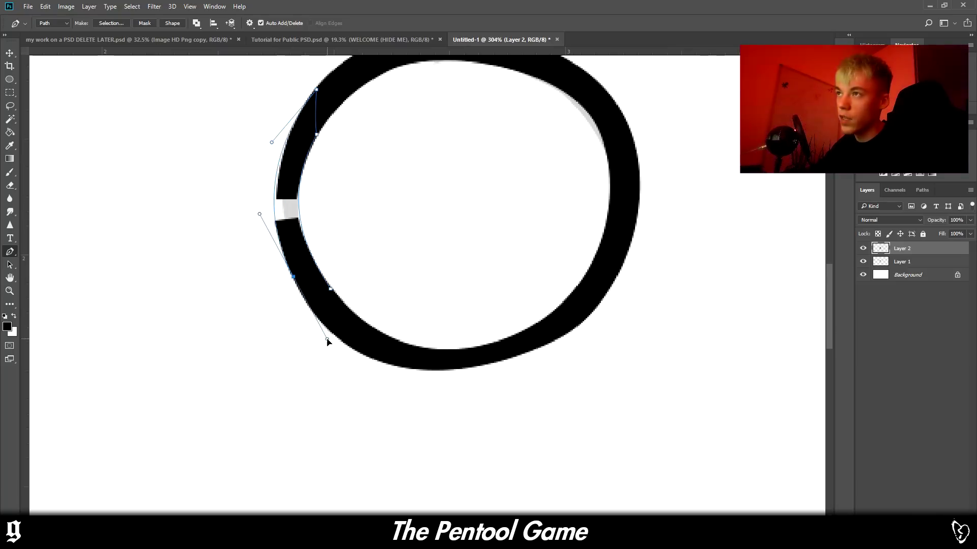
- Convert the path around the gap into a selection
right_click(304, 265)
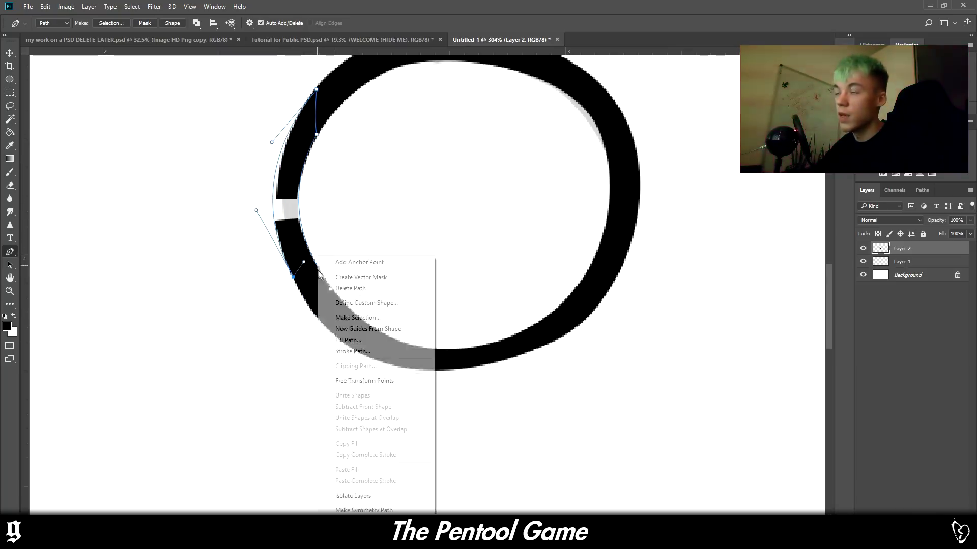
click(362, 317)
key(Return)
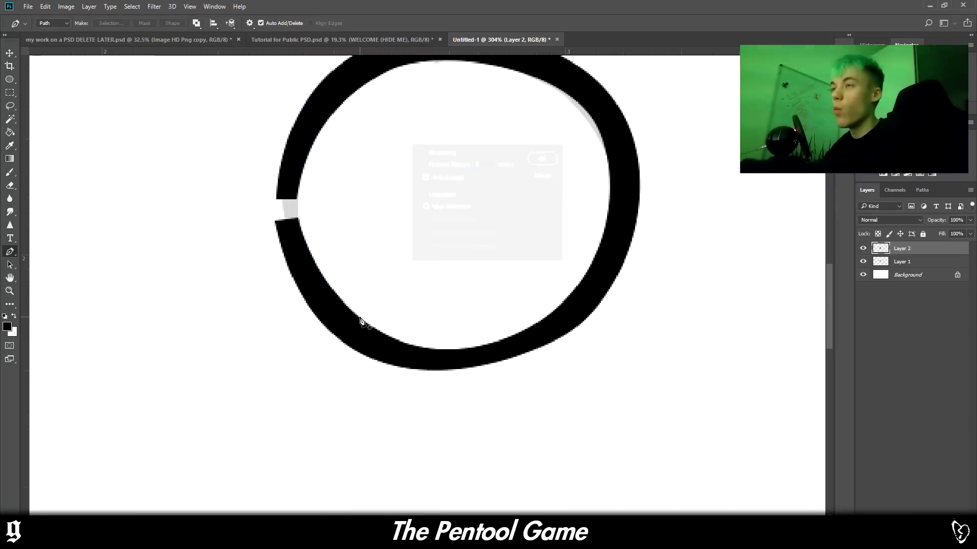
- Try to fill the selected gap with black using the Paint Bucket, and undo the fill
key(g)
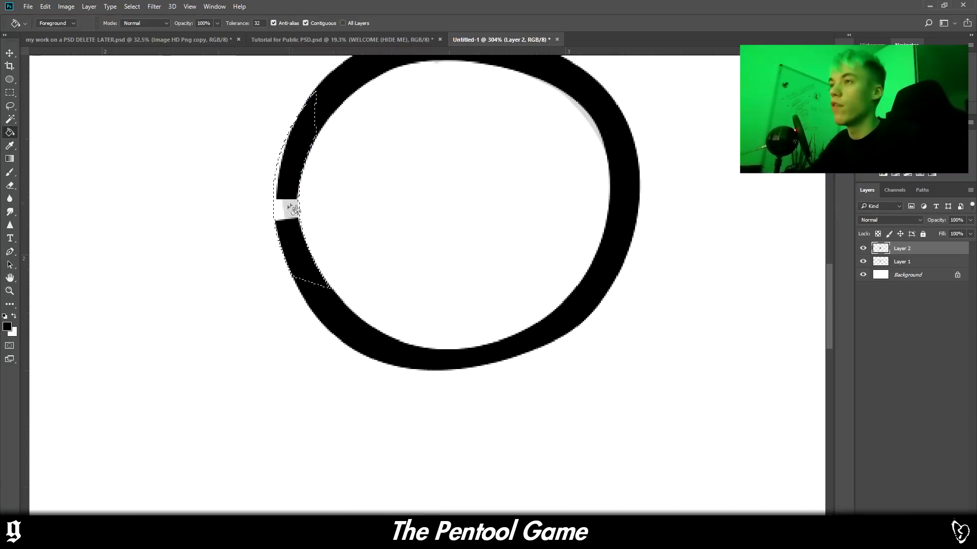
scroll(288, 206, up, 5)
scroll(286, 225, down, 2)
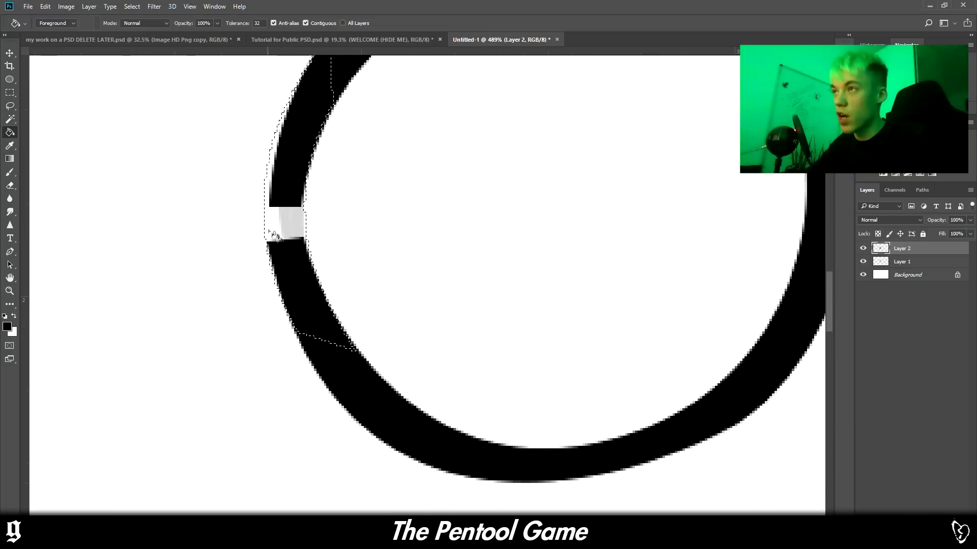
click(285, 227)
scroll(286, 227, up, 2)
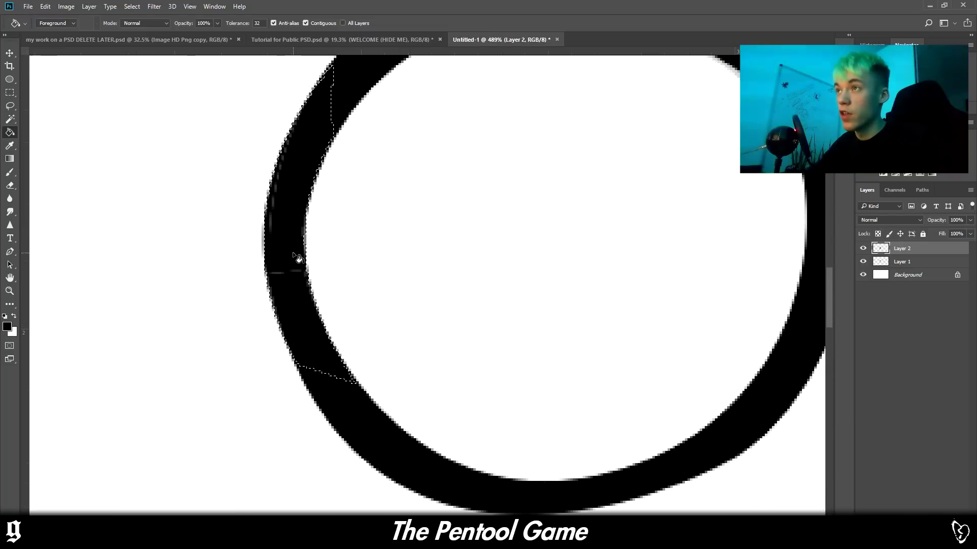
click(298, 216)
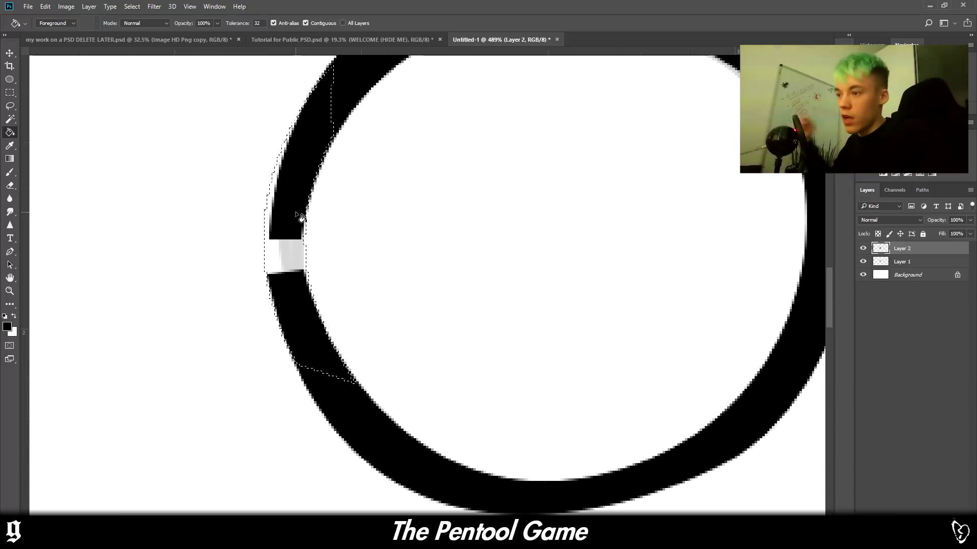
- Paint the selected gap solid black with the 100 px brush to close the ring, and clear the selection
key(b)
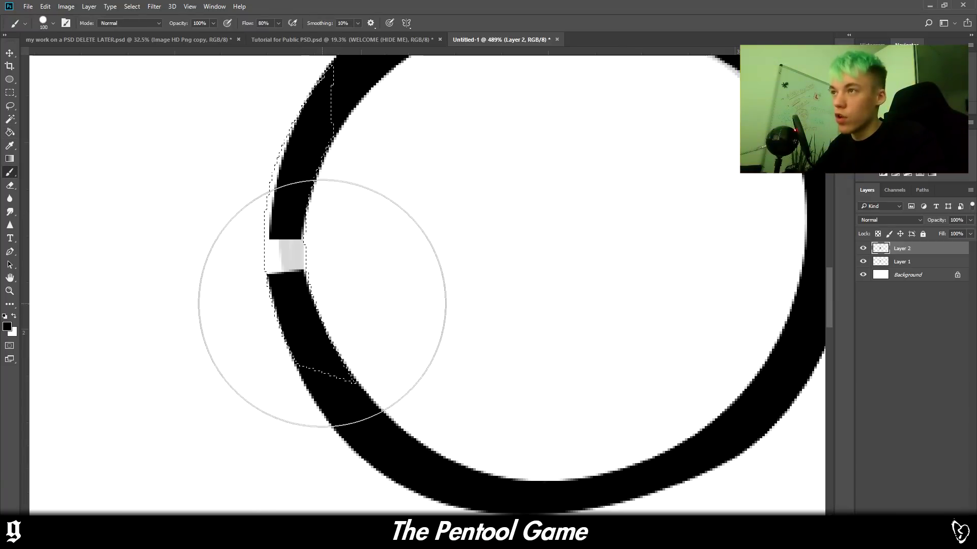
mouse_move(345, 300)
mouse_down()
mouse_move(305, 331)
mouse_move(333, 317)
mouse_up()
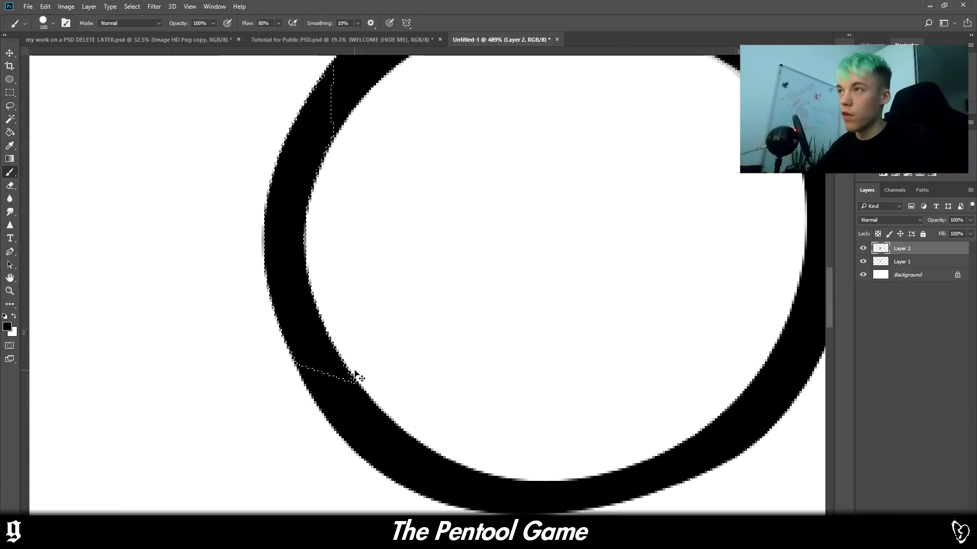
scroll(458, 375, down, 3)
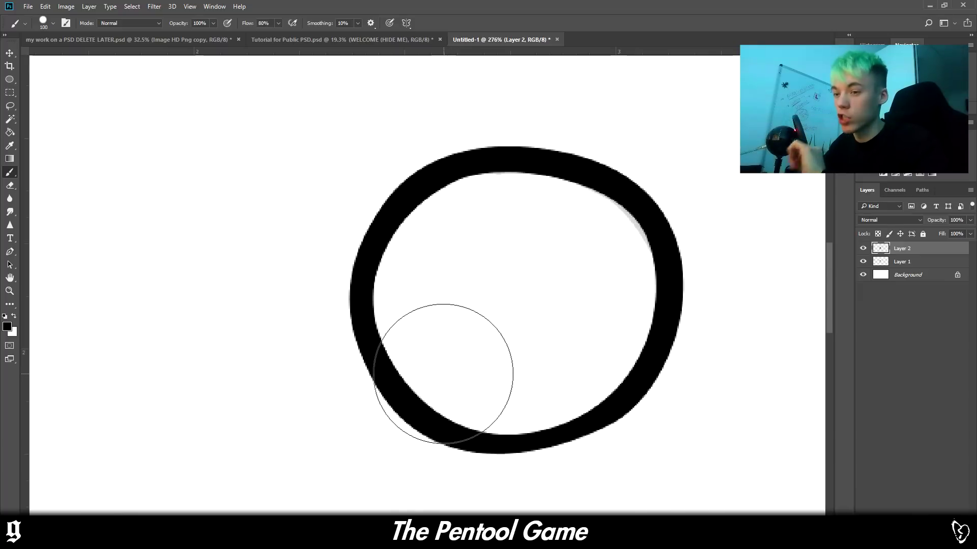
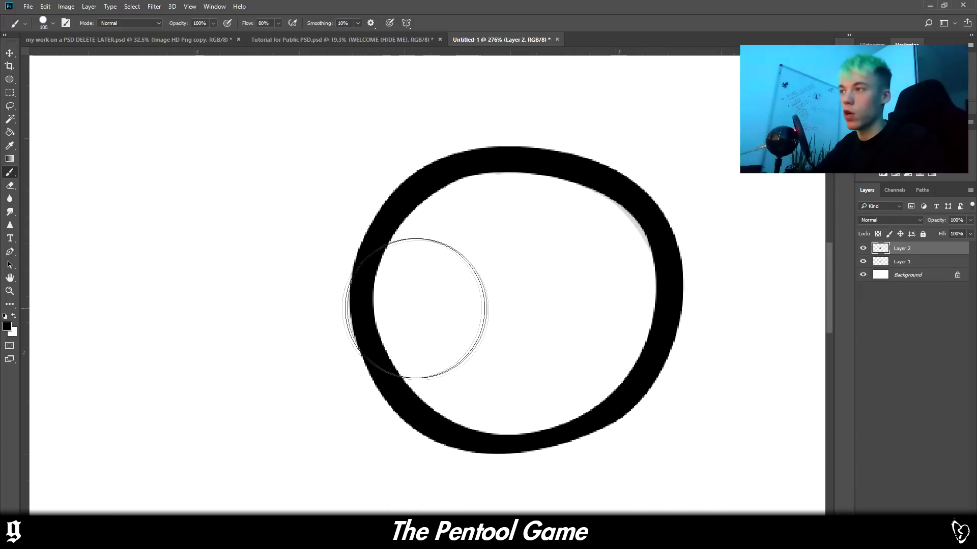
- Hide the rough sketch on Layer 1 and move the black outline slightly down and to the left
scroll(541, 336, down, 4)
scroll(672, 353, up, 2)
scroll(671, 354, up, 3)
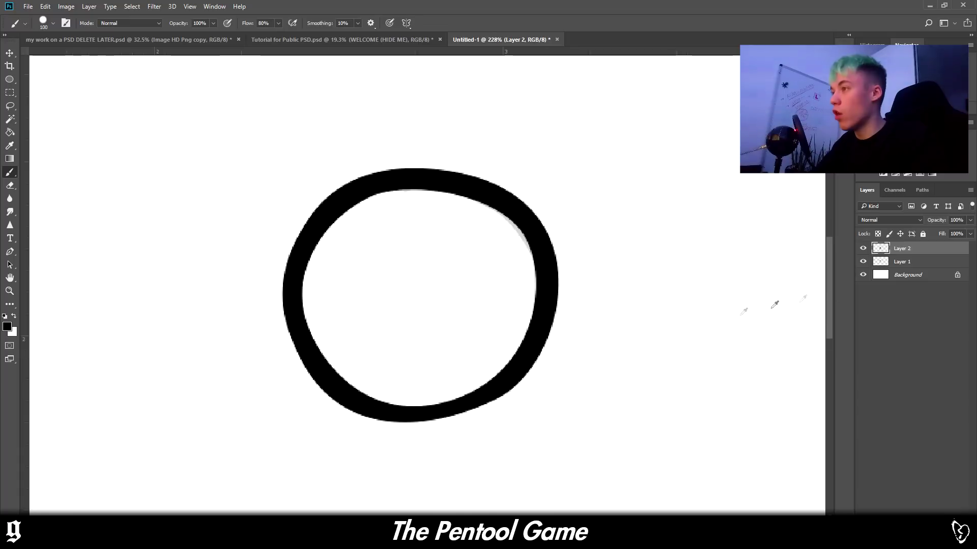
click(863, 261)
scroll(674, 309, down, 2)
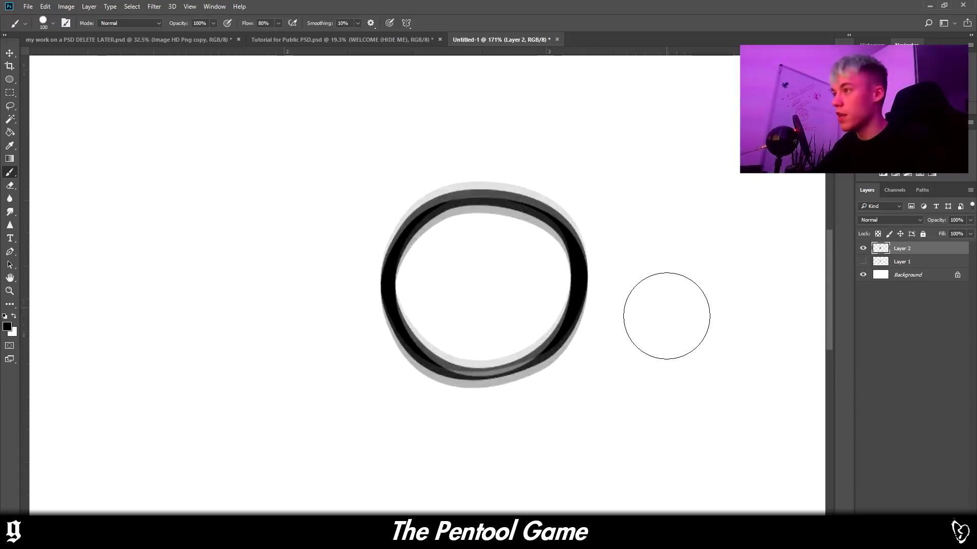
scroll(747, 324, up, 2)
click(9, 52)
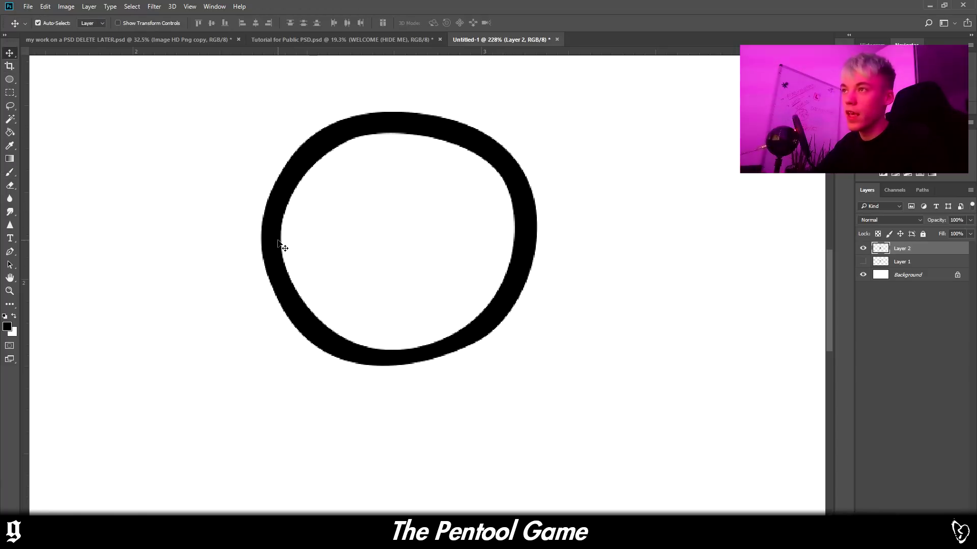
drag(378, 119, 344, 151)
- Select the ring's interior with the Magic Wand and add a new layer between the outline and the hidden sketch
click(10, 119)
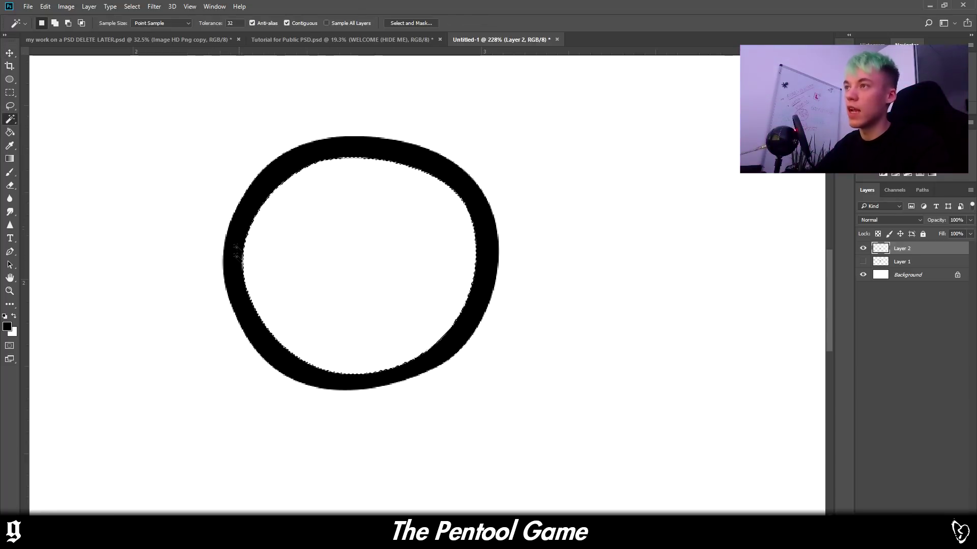
click(916, 261)
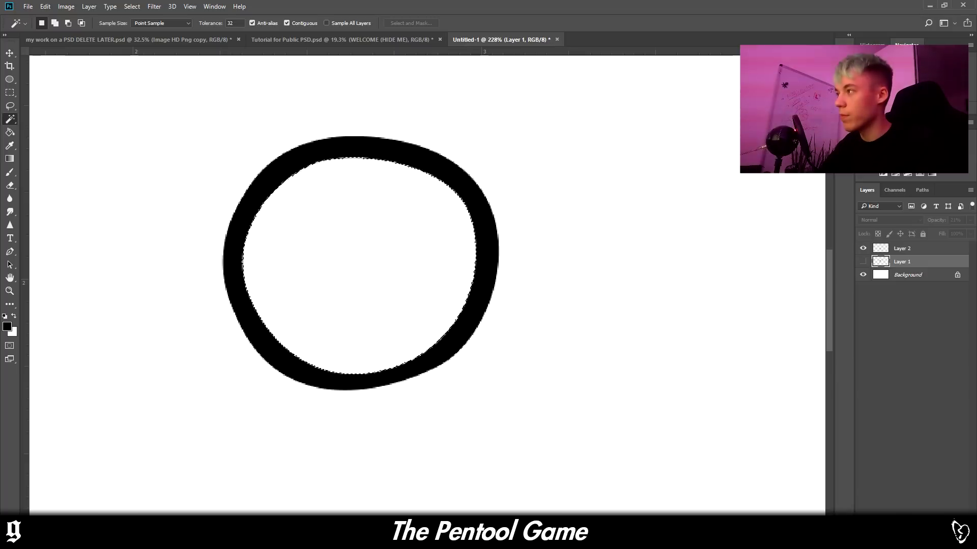
key(ctrl+shift+alt+n)
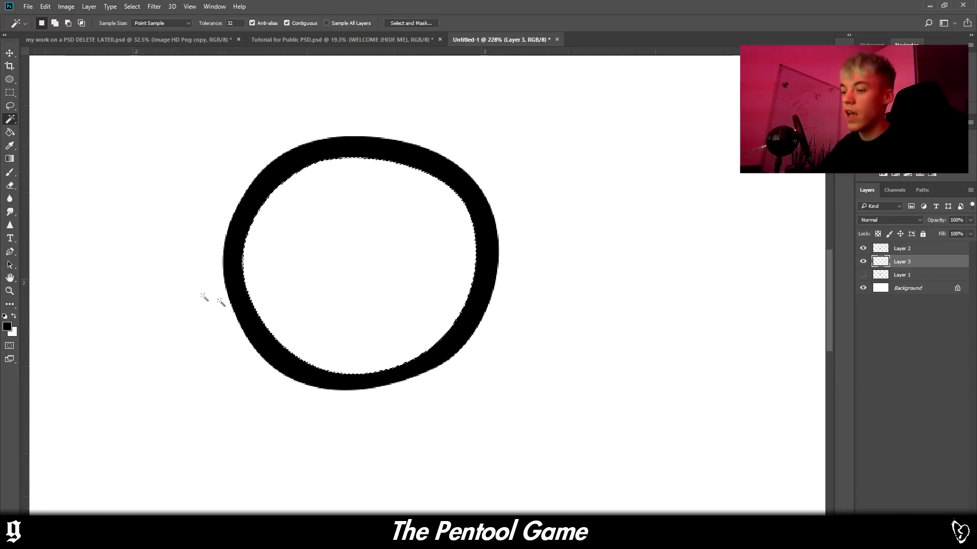
- Set the foreground colour to bright red (#fa0000)
key(b)
click(7, 327)
click(695, 288)
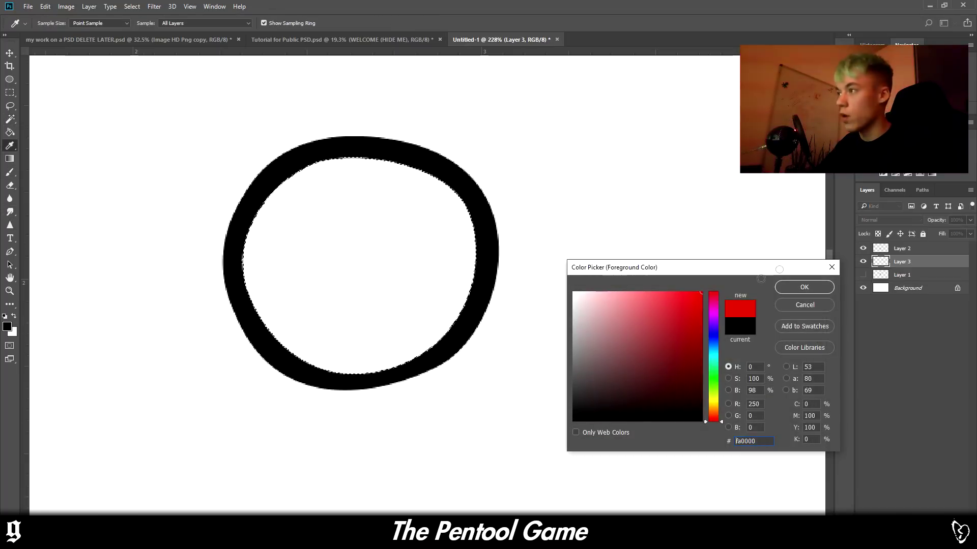
click(800, 285)
- Try filling the selected interior with red on Layer 3, inspect where the fill meets the black outline, and undo the fill
key(g)
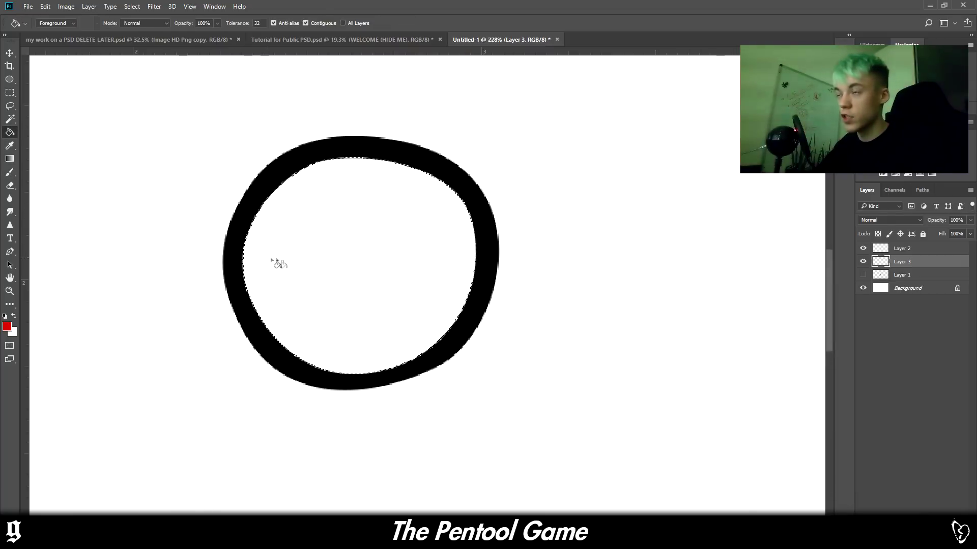
click(374, 261)
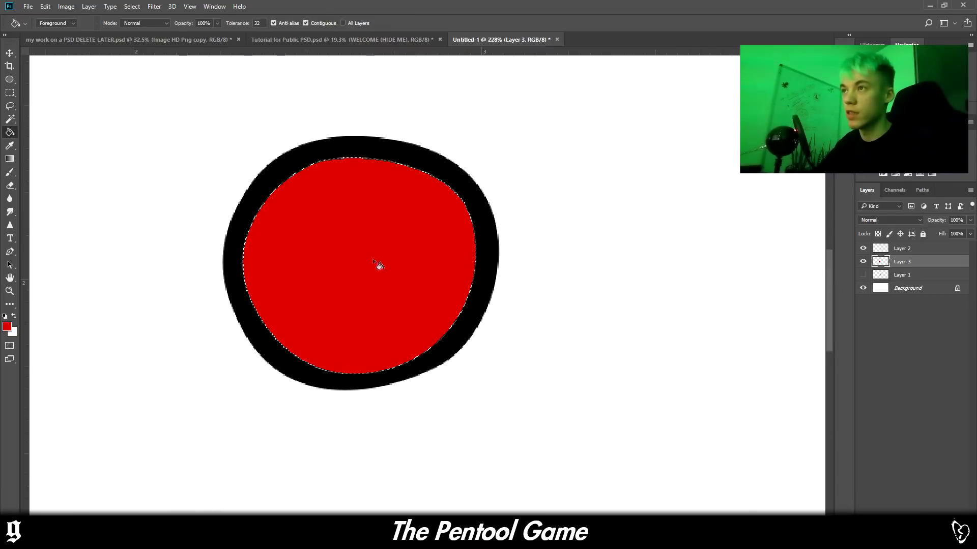
scroll(446, 371, up, 5)
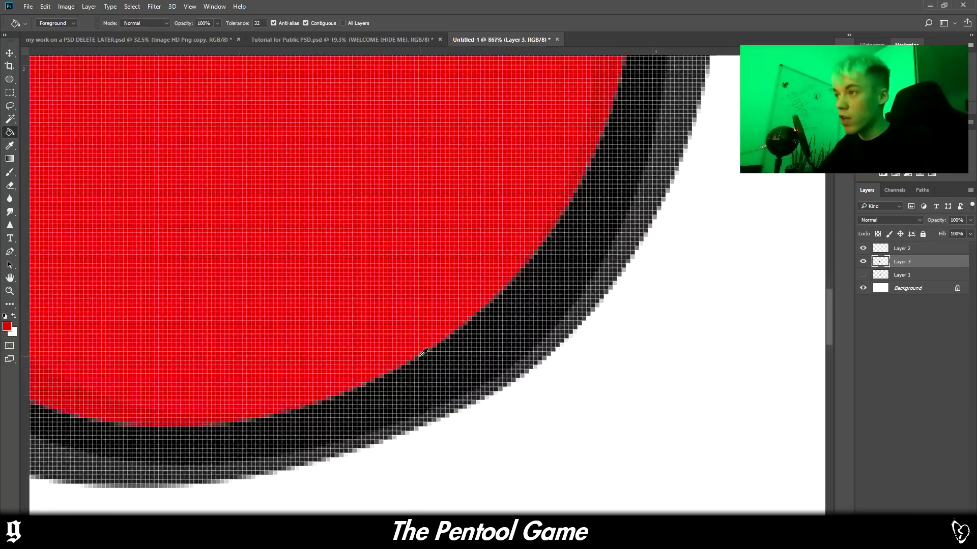
scroll(425, 353, down, 4)
scroll(425, 212, up, 3)
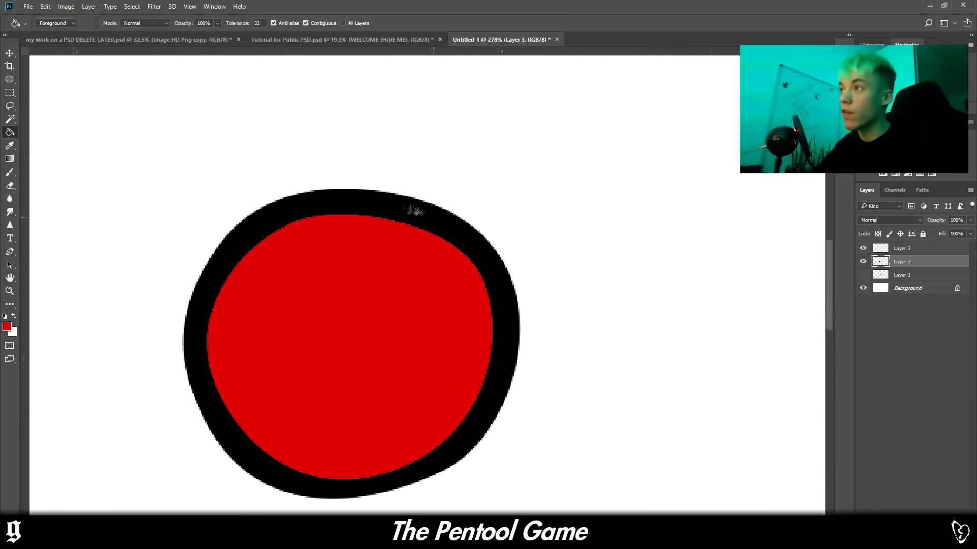
scroll(264, 310, down, 2)
scroll(267, 293, down, 1)
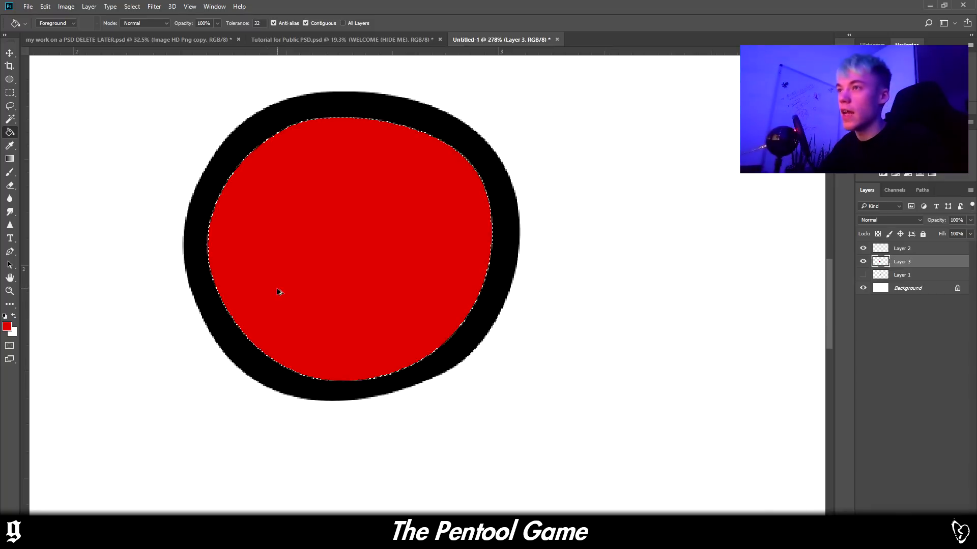
key(ctrl+z)
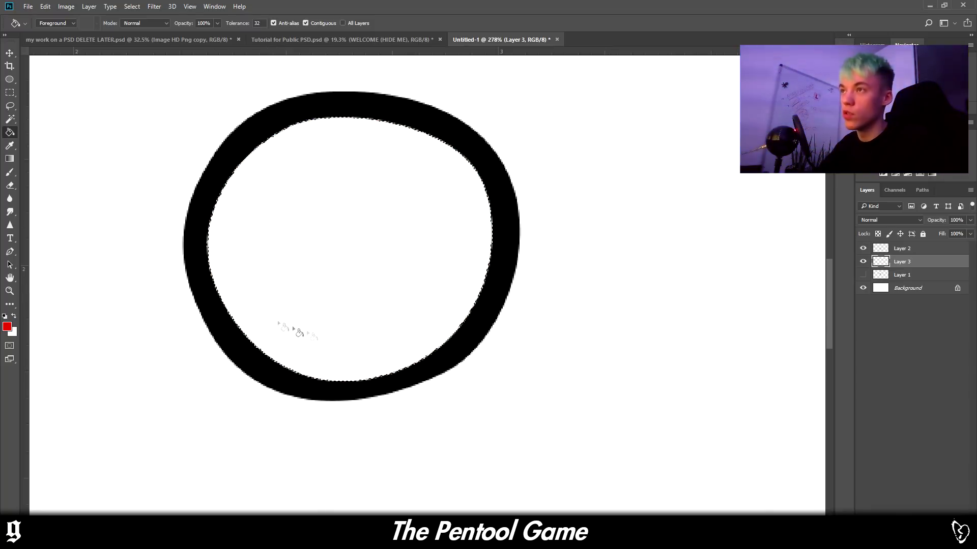
- Expand the interior selection by 2 pixels so its edge runs underneath the black outline
click(132, 6)
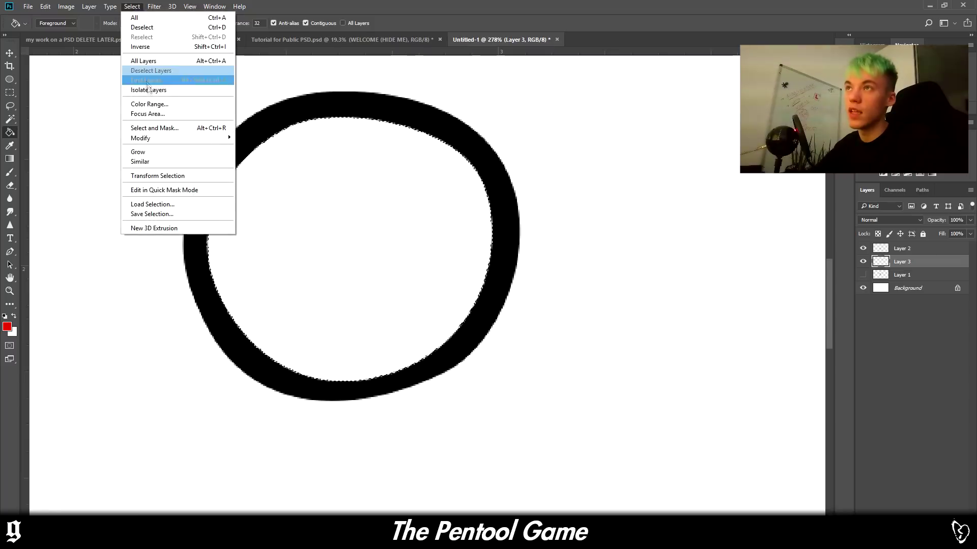
click(124, 4)
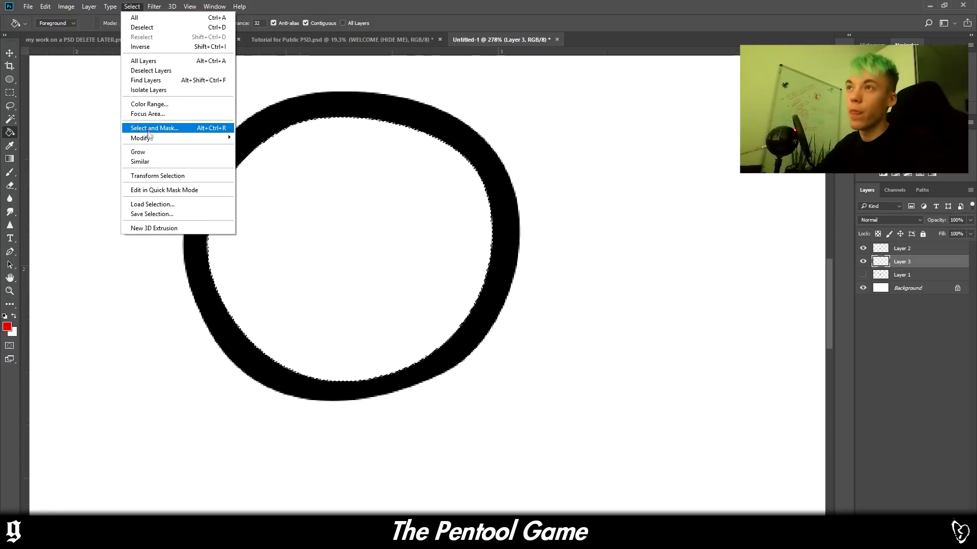
mouse_move(178, 141)
click(254, 157)
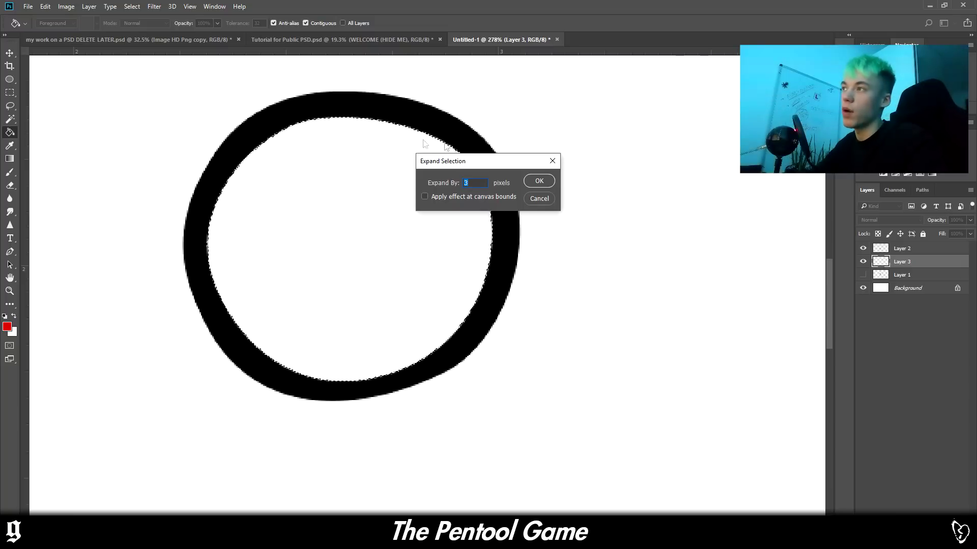
text(2)
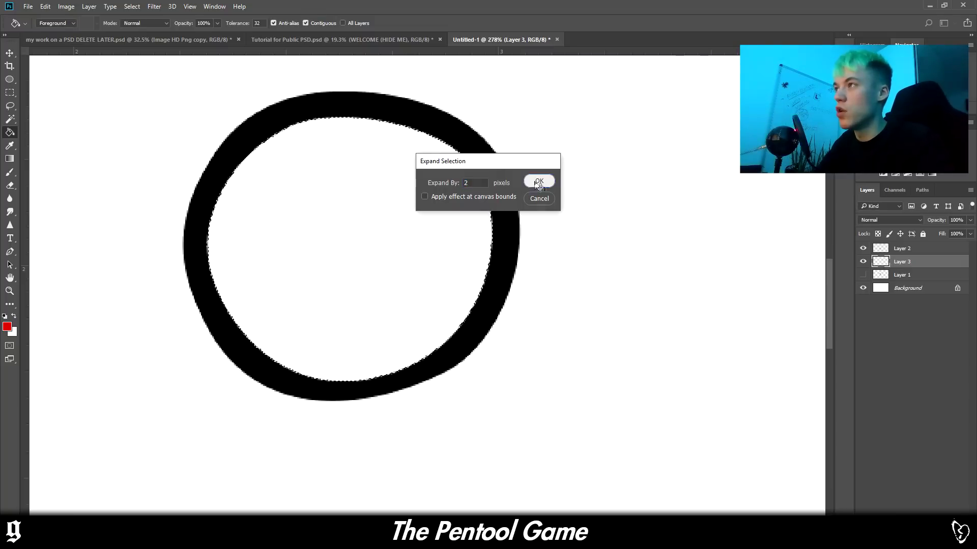
click(535, 182)
scroll(228, 286, up, 1)
scroll(228, 287, up, 2)
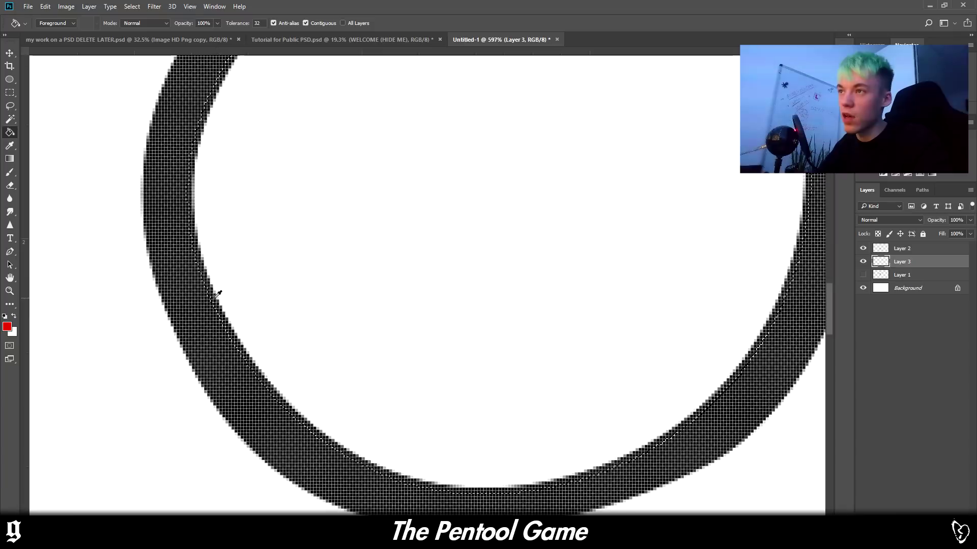
scroll(211, 266, down, 3)
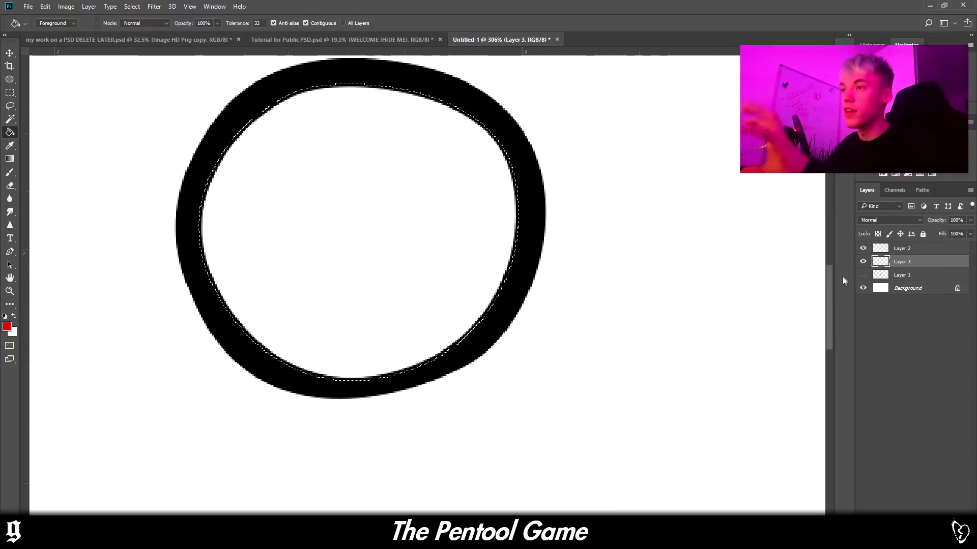
- Try filling the expanded selection with red on the outline layer, Layer 2, and undo the fill
click(902, 249)
click(279, 198)
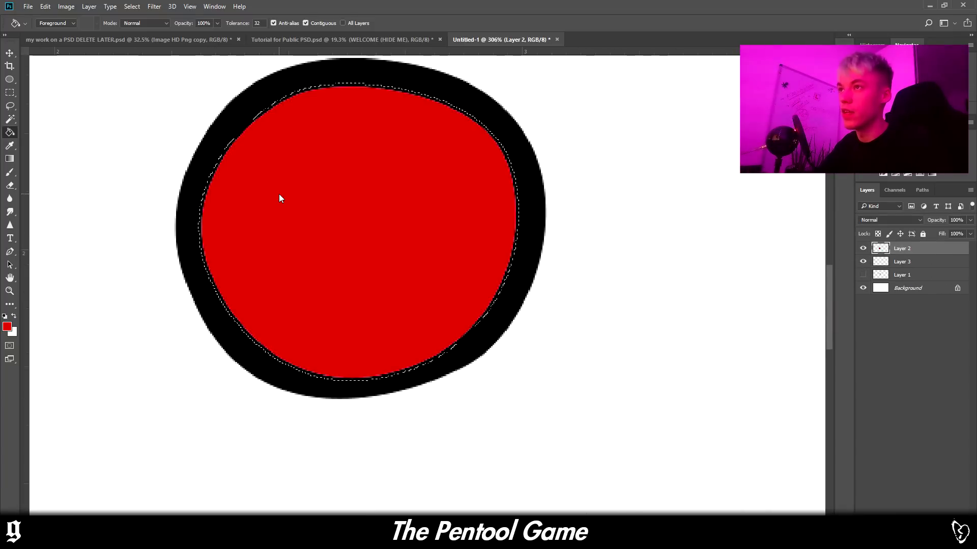
key(ctrl+z)
- Fill the expanded selection with red on Layer 3 beneath the outline, and clear the selection
key(alt+bracketleft)
click(356, 211)
key(ctrl+d)
- Vary the opacity of the outline on Layer 2 to check the red underneath, and restore it to 100%
click(9, 53)
click(915, 249)
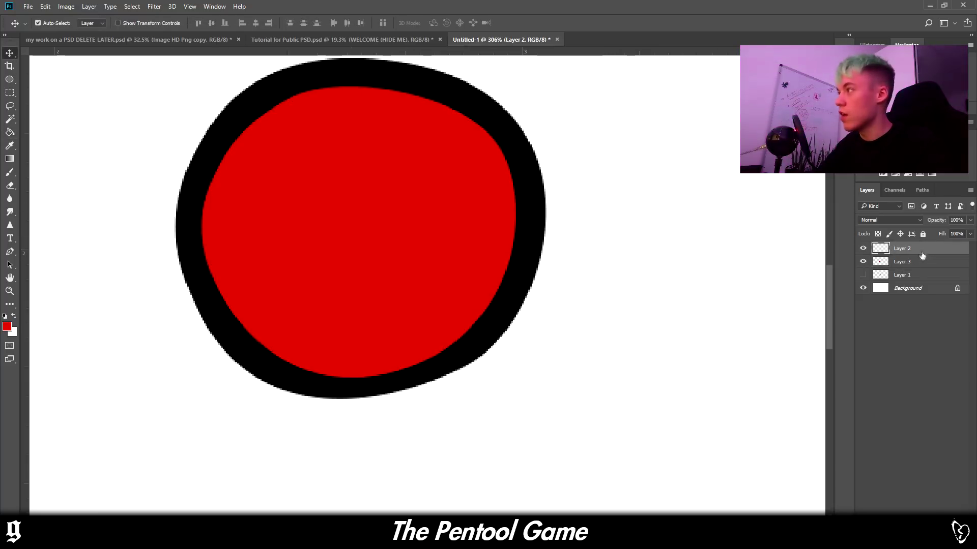
click(970, 222)
mouse_move(966, 232)
mouse_down()
mouse_move(935, 232)
mouse_move(969, 232)
mouse_up()
scroll(543, 274, down, 4)
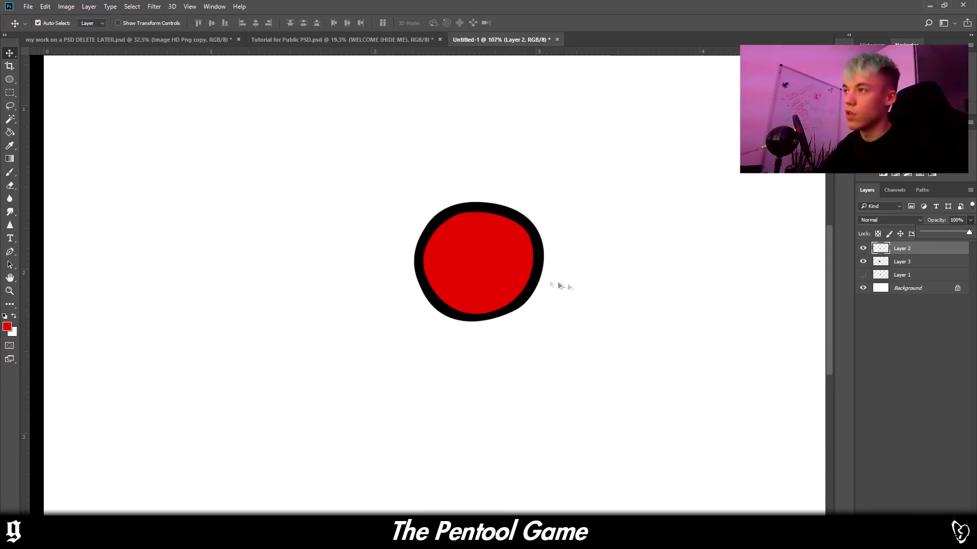
scroll(556, 293, up, 4)
scroll(434, 295, up, 2)
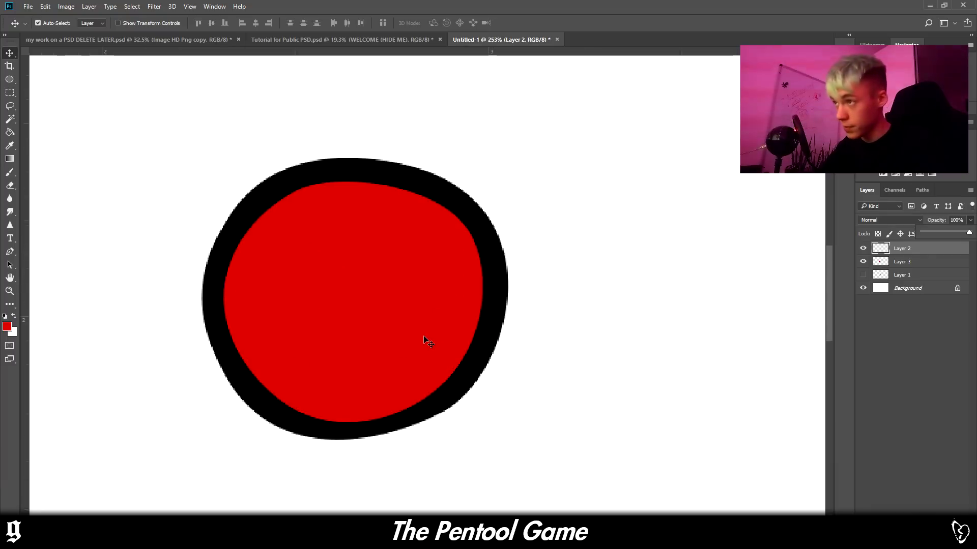
click(496, 339)
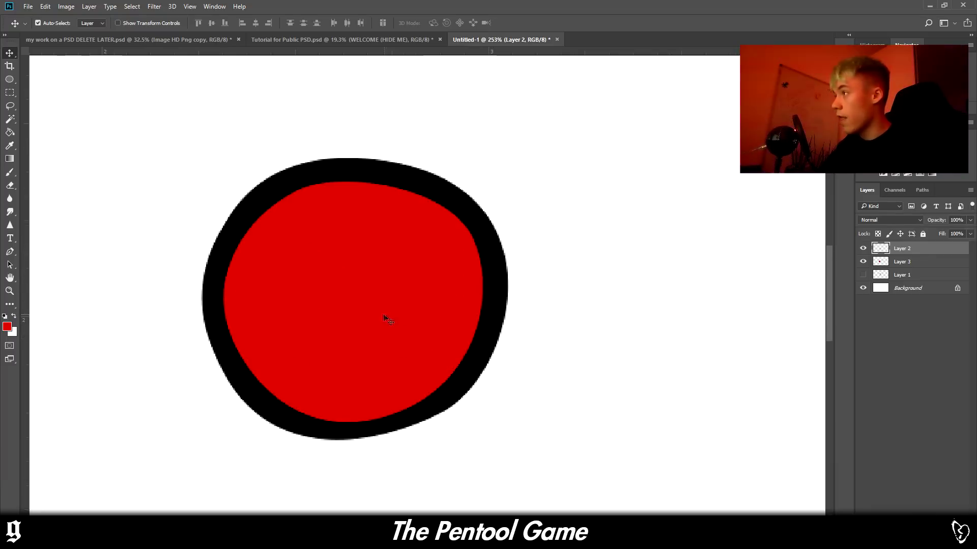
- Add a new layer directly above the red fill on Layer 3 and make it a clipping mask
click(399, 308)
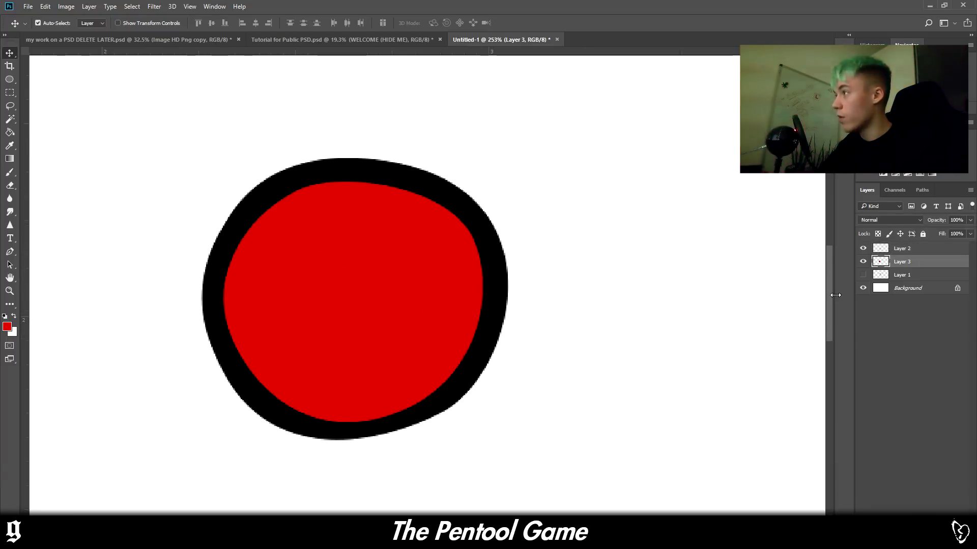
key(ctrl+shift+alt+n)
right_click(903, 263)
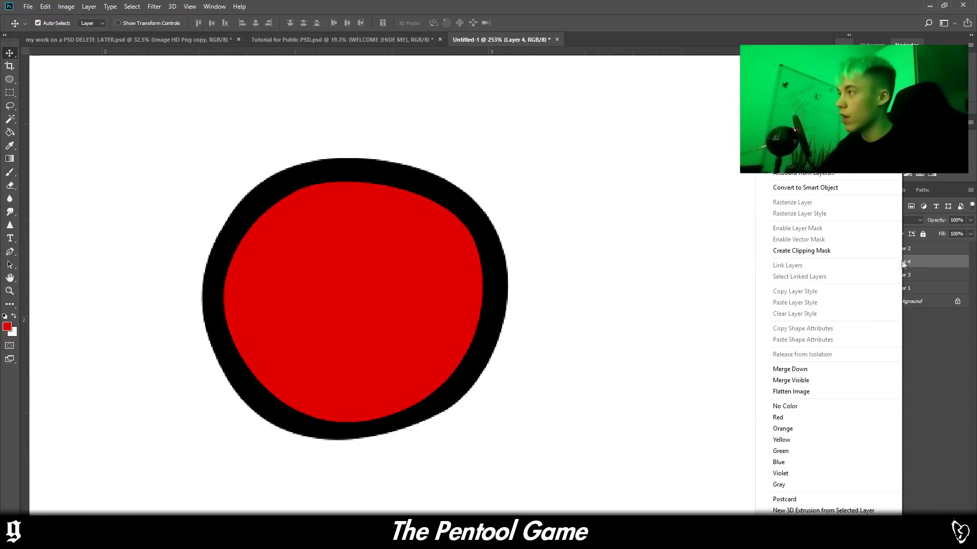
click(809, 251)
- Paint three black test strokes across the circle on the clipped layer with the brush reduced to 15 px, and undo them
key(b)
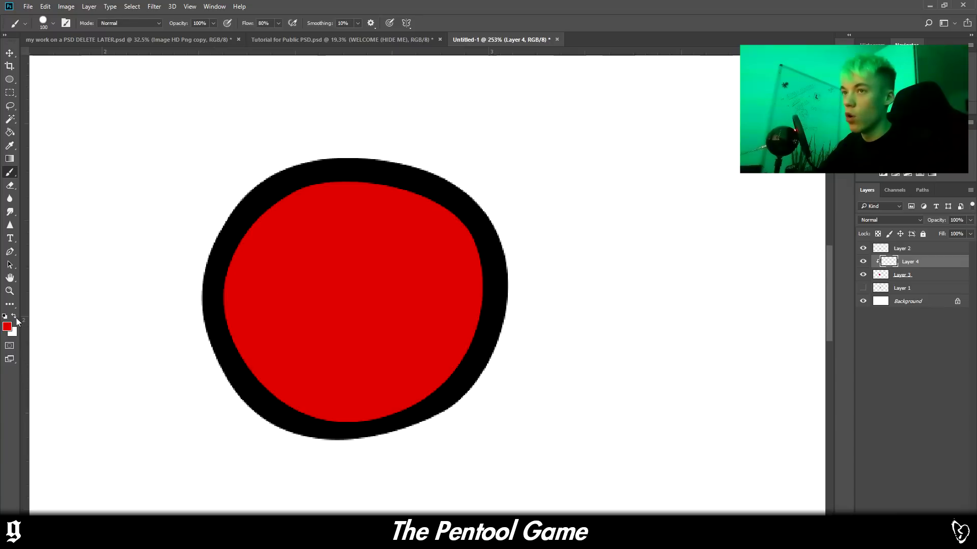
key(bracketleft)
key(bracketleft)
key(bracketleft)
key(bracketleft)
key(bracketleft)
key(bracketleft)
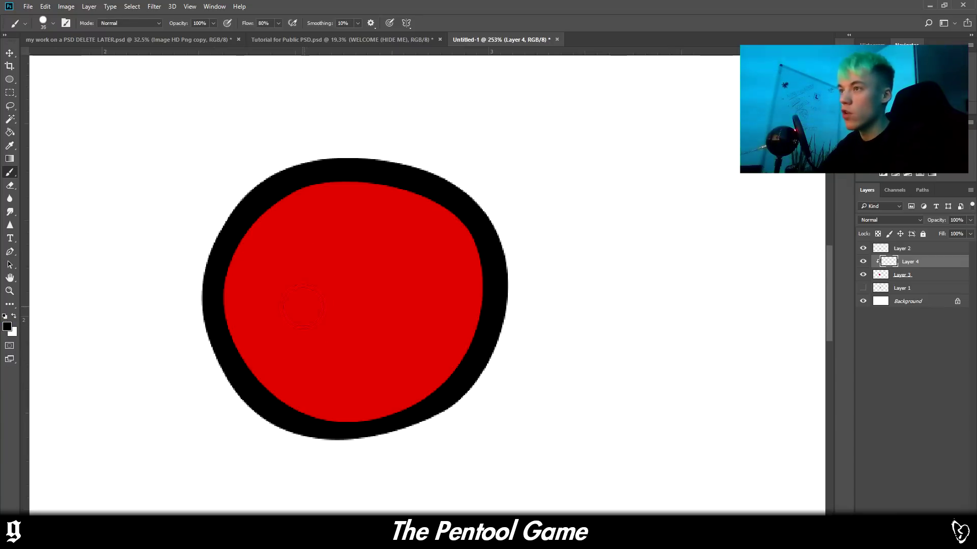
mouse_move(239, 310)
mouse_down()
mouse_move(292, 326)
mouse_move(329, 321)
mouse_move(468, 194)
mouse_up()
mouse_move(514, 290)
mouse_down()
mouse_move(418, 276)
mouse_move(193, 158)
mouse_move(100, 211)
mouse_up()
drag(244, 374, 455, 381)
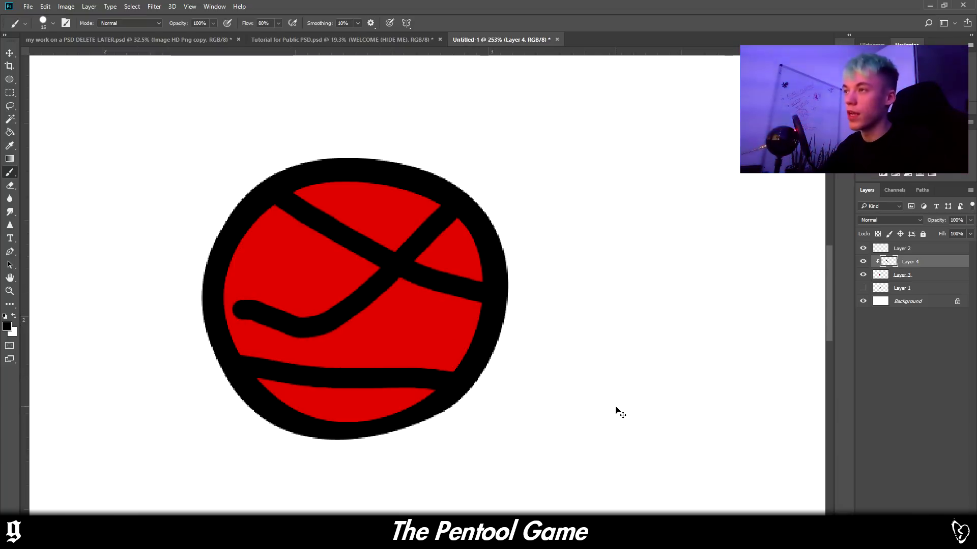
key(ctrl+z)
key(ctrl+z)
key(ctrl+z)
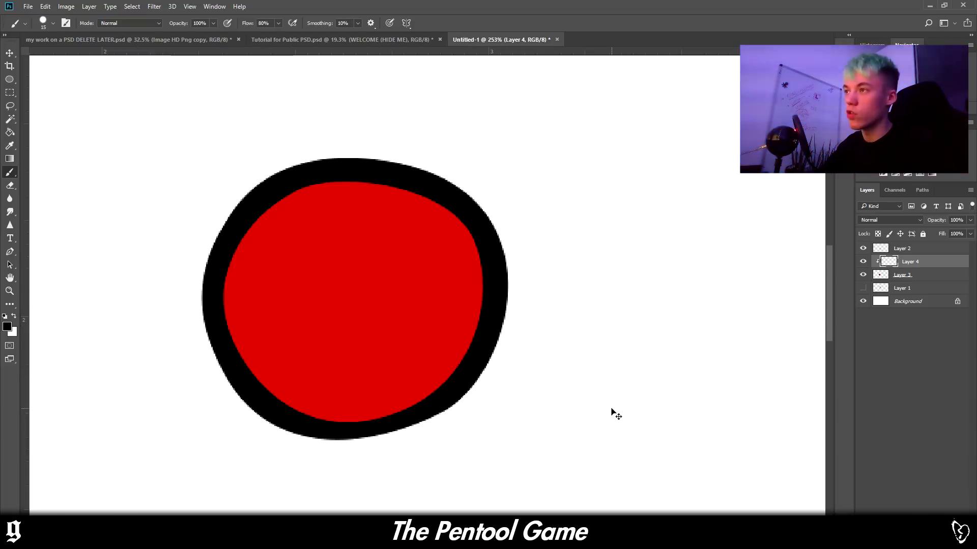
- Draw a Pen path for the shadow, curving inside the circle's lower-right edge and looping back around outside the outline
click(10, 251)
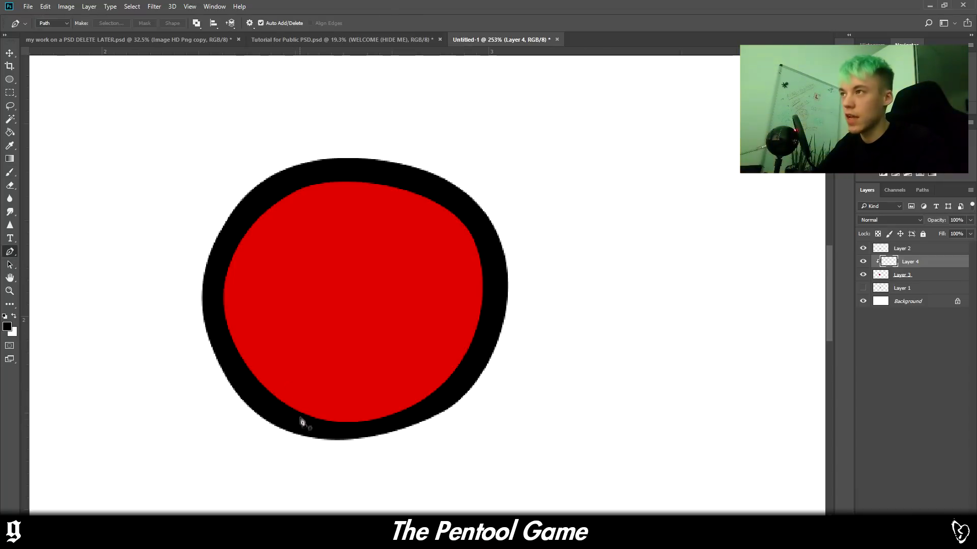
scroll(300, 425, down, 4)
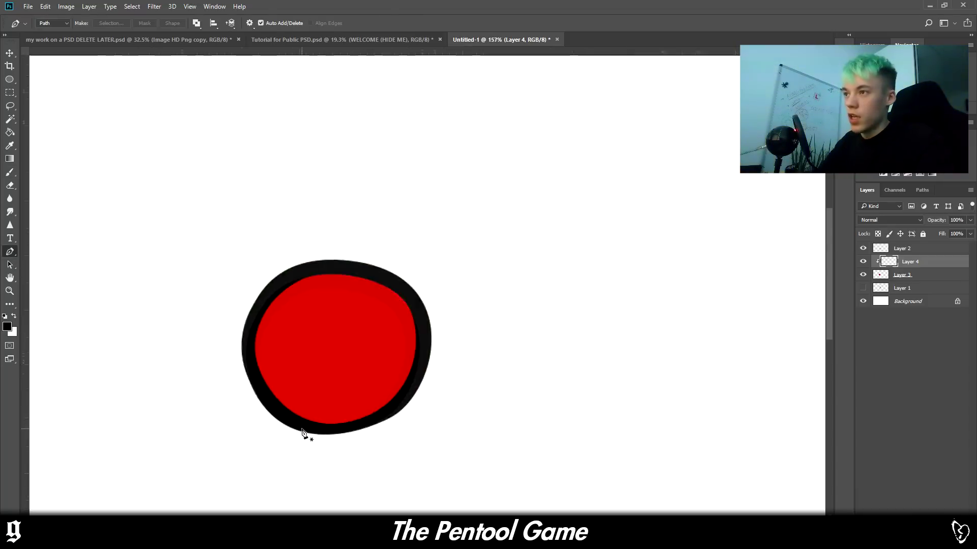
scroll(305, 429, up, 3)
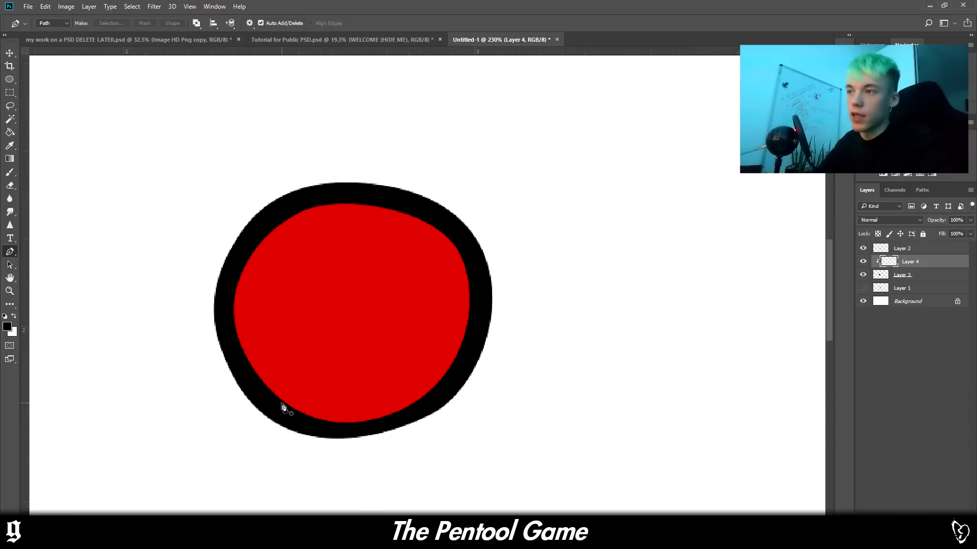
click(341, 432)
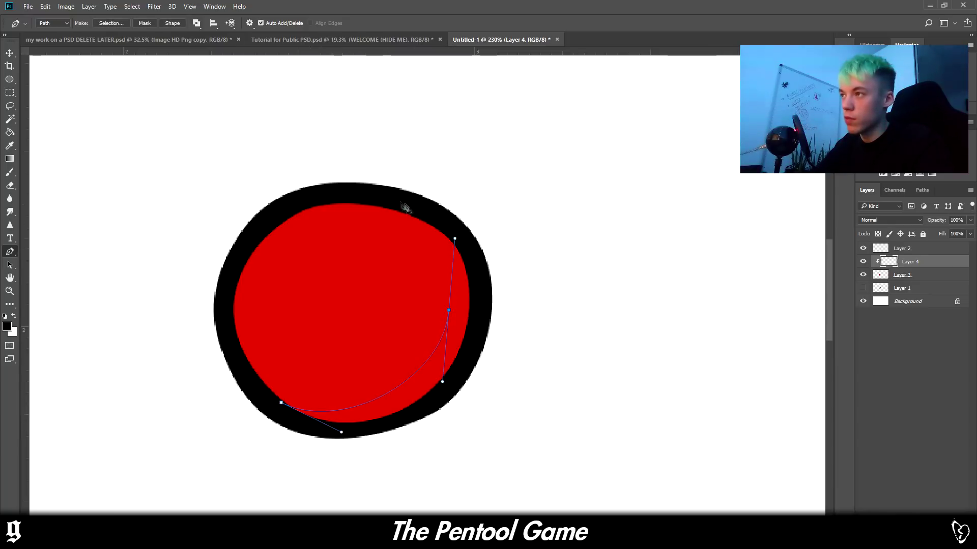
click(464, 162)
click(592, 287)
click(519, 425)
drag(399, 468, 357, 466)
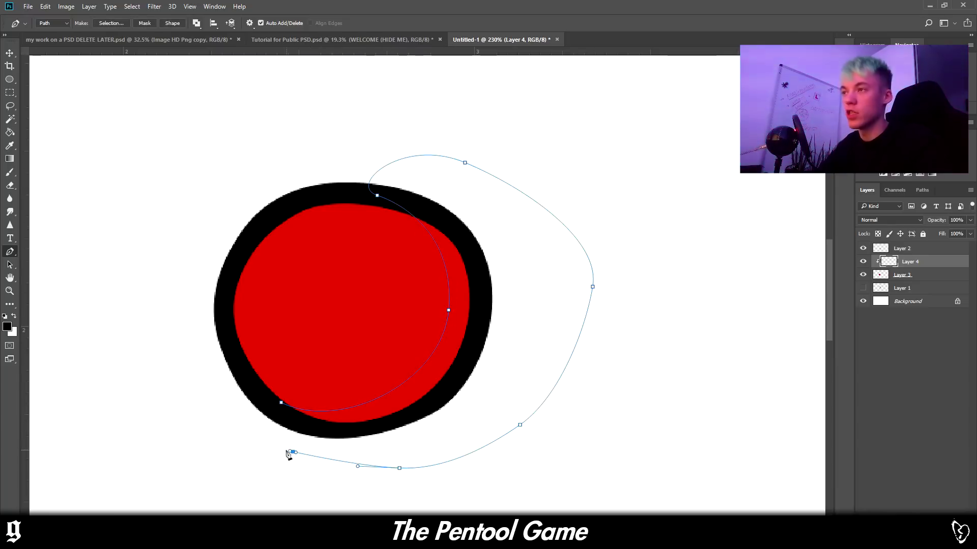
drag(292, 452, 284, 449)
- Turn the shadow path into a selection, fill it with black on Layer 4, deselect, and lower the layer's opacity for a translucent shadow
right_click(345, 64)
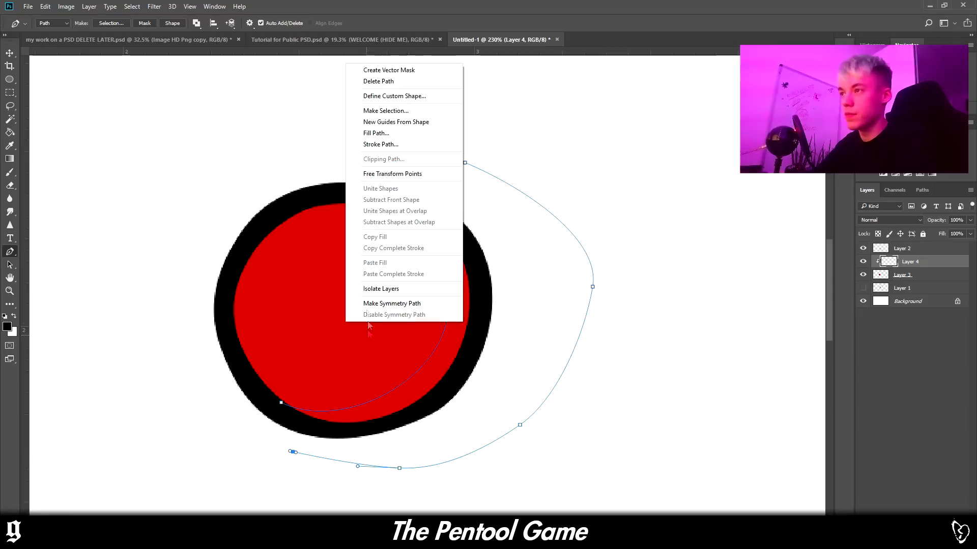
click(385, 111)
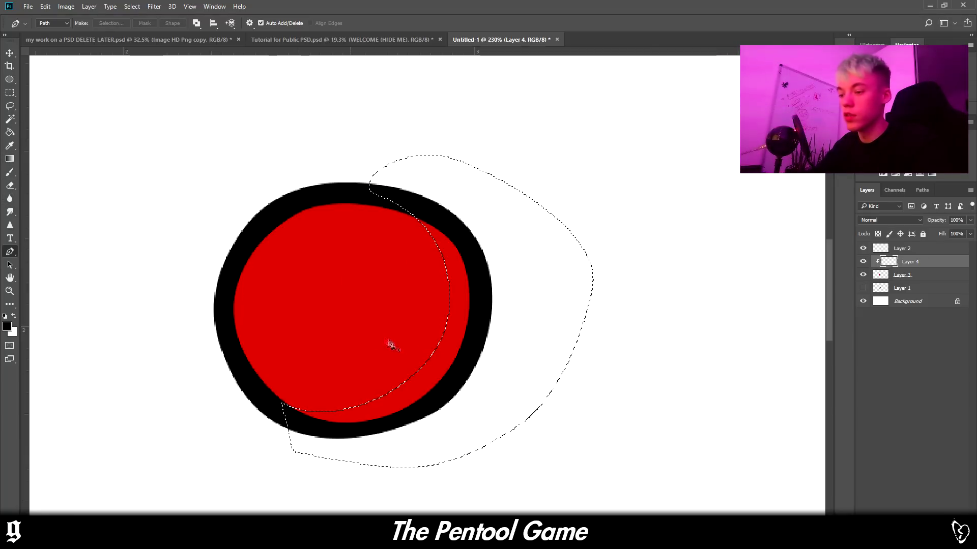
key(g)
click(464, 375)
key(ctrl+d)
click(970, 222)
drag(960, 234, 957, 234)
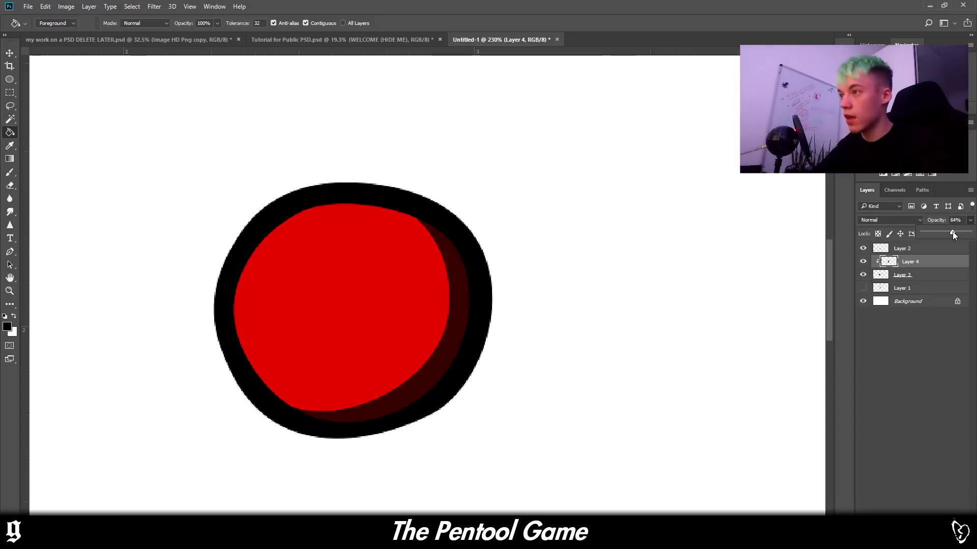
- Draw a Pen path for the highlight with Layer 3 selected, curving inside the circle's upper-left edge and looping around outside the outline
click(917, 275)
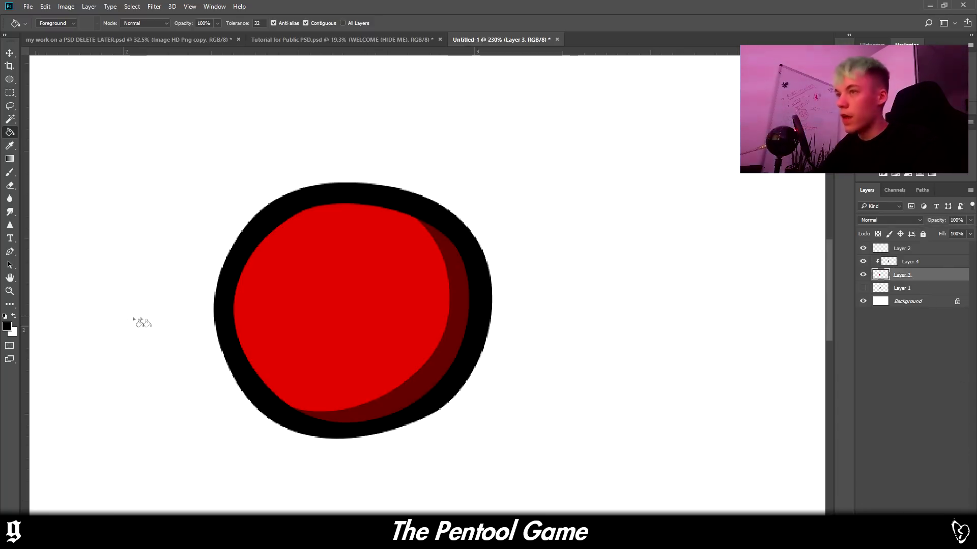
click(9, 252)
click(264, 391)
click(290, 408)
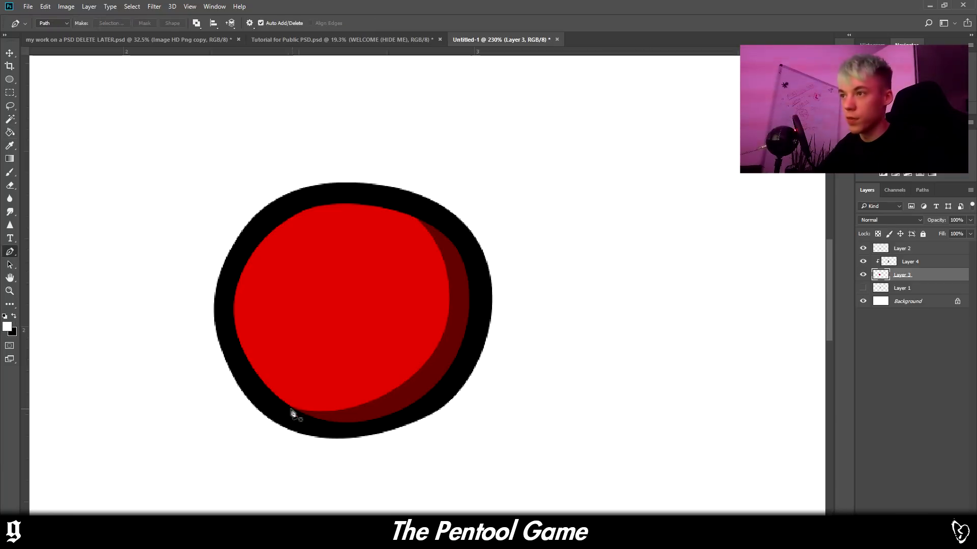
drag(271, 265, 297, 225)
click(438, 172)
click(219, 181)
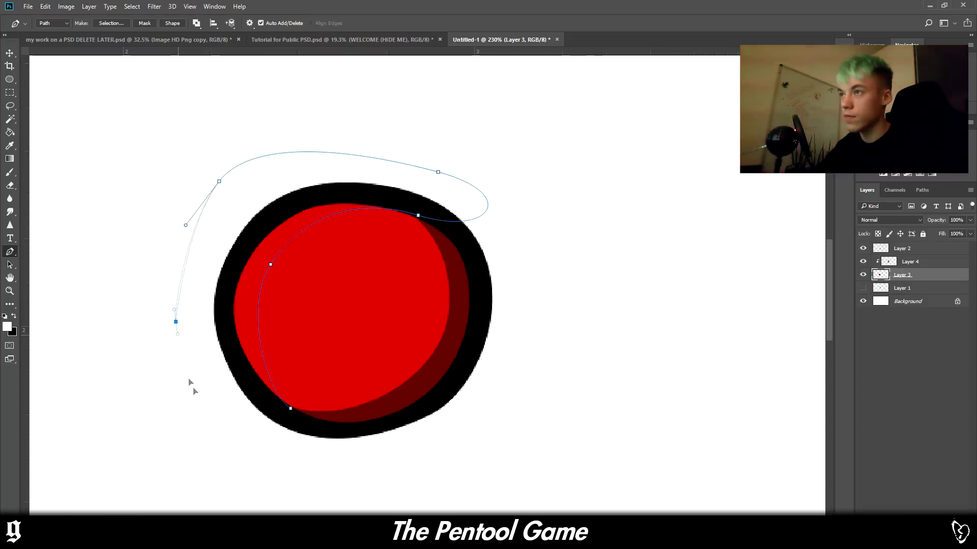
click(175, 321)
click(227, 418)
click(282, 428)
- Convert the highlight path into a selection and set the foreground colour to light pink
right_click(291, 428)
click(325, 223)
key(Return)
key(b)
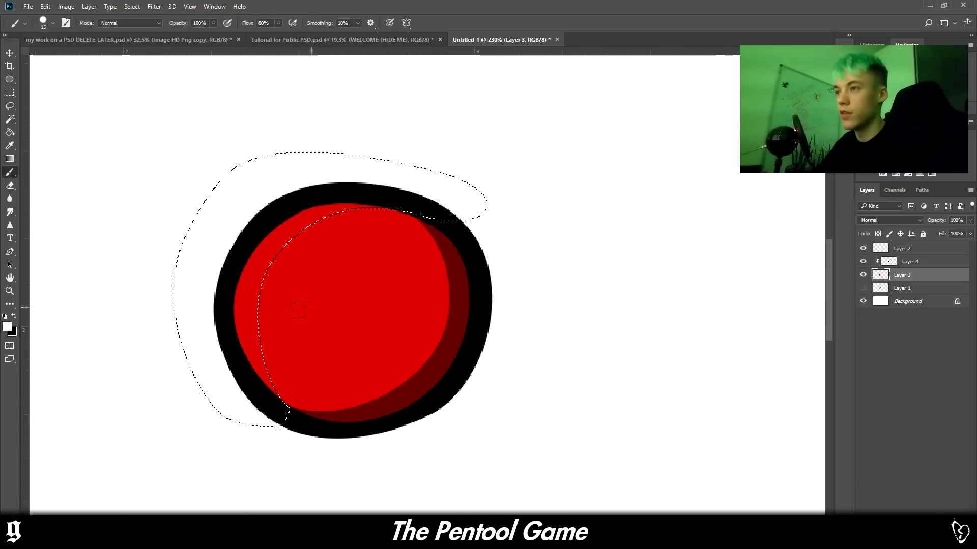
click(7, 326)
drag(681, 312, 651, 275)
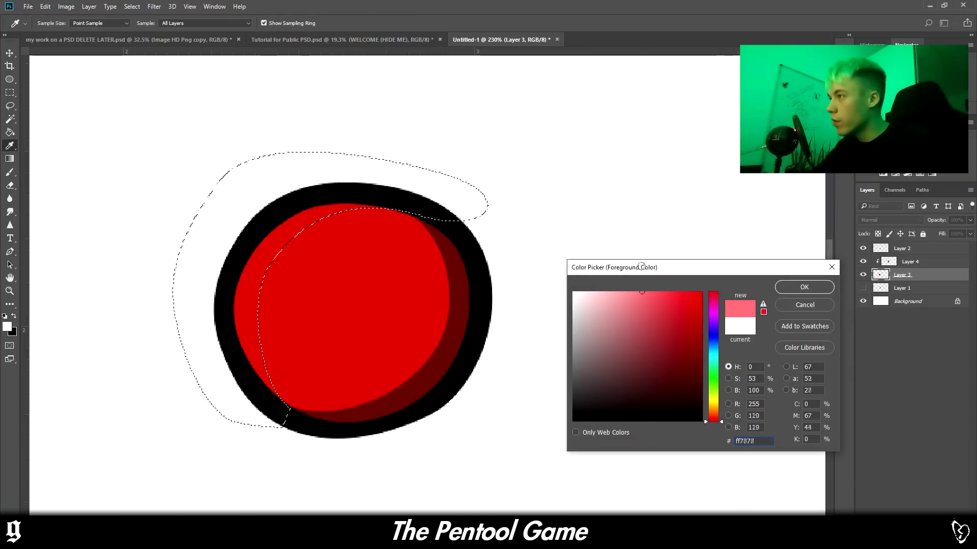
click(804, 287)
key(g)
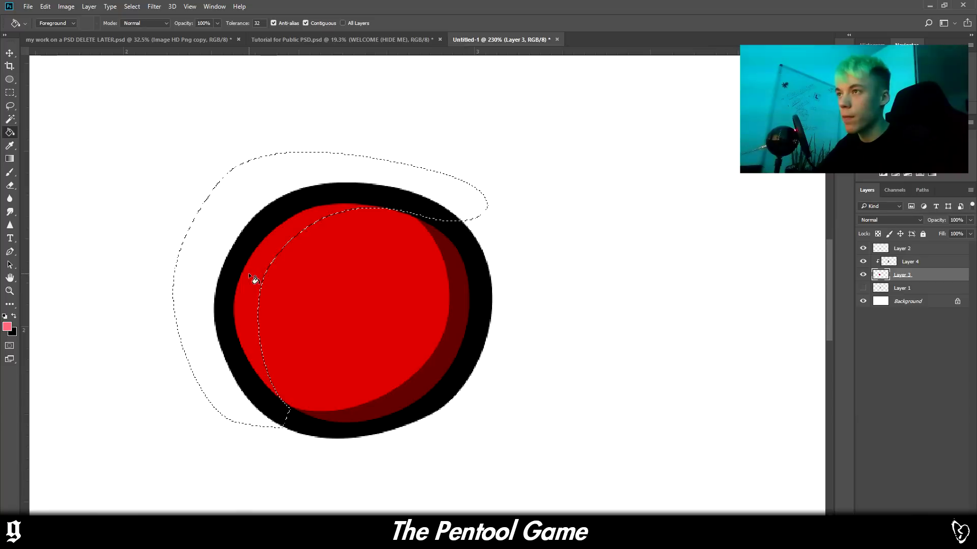
- Fill the highlight selection with the light pink on a new clipped layer directly above Layer 3, and deselect
click(253, 278)
key(ctrl+d)
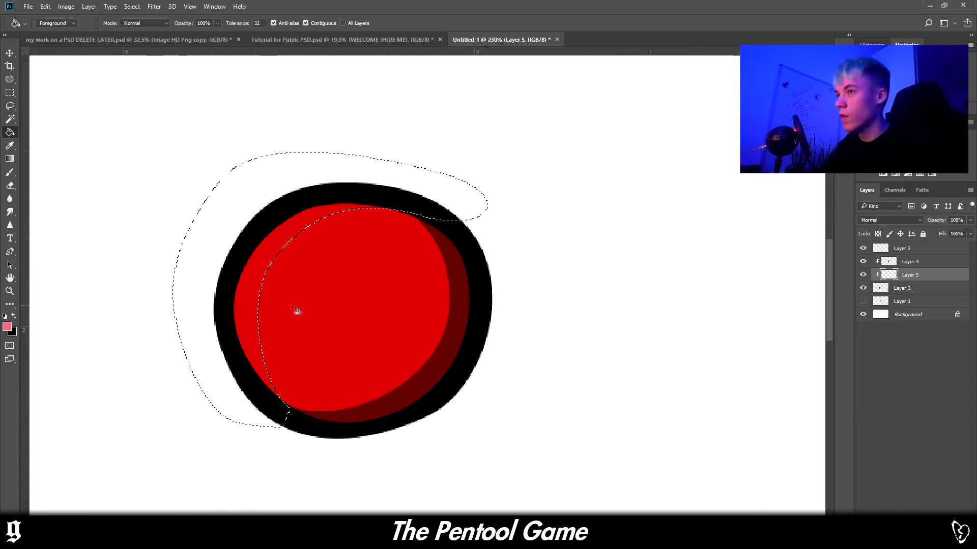
click(297, 311)
key(ctrl+d)
scroll(316, 316, down, 5)
scroll(381, 288, up, 5)
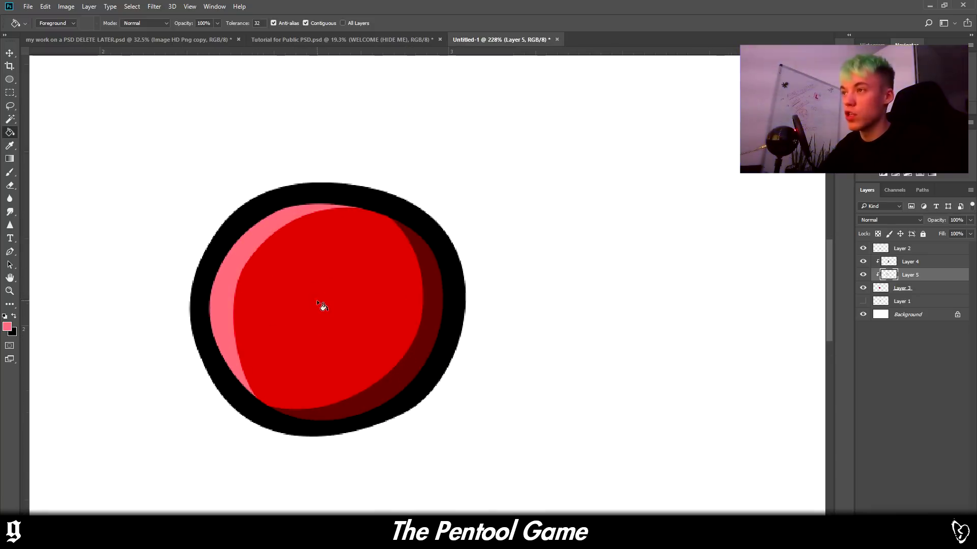
- Switch to the Tutorial for Public PSD document and hide its WELCOME (HIDE ME) layer
key(p)
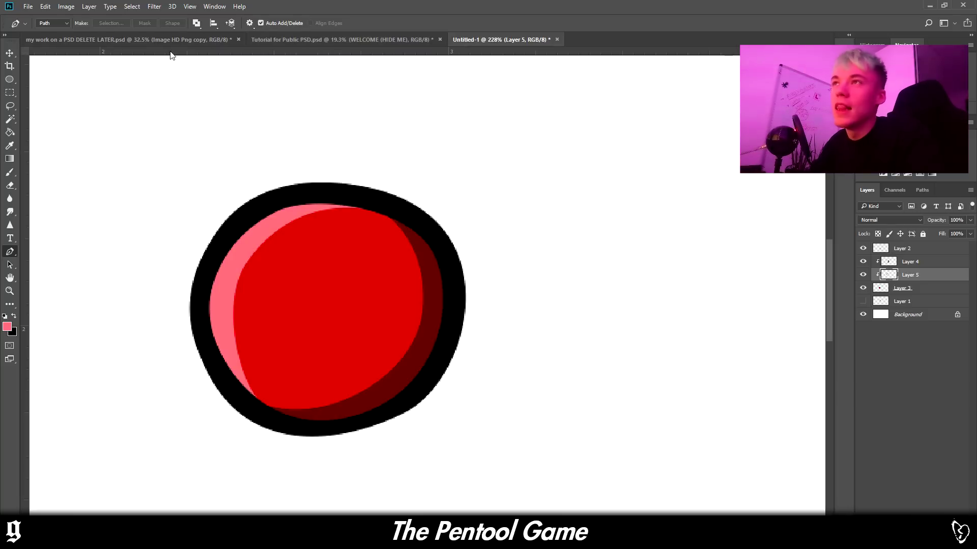
click(304, 44)
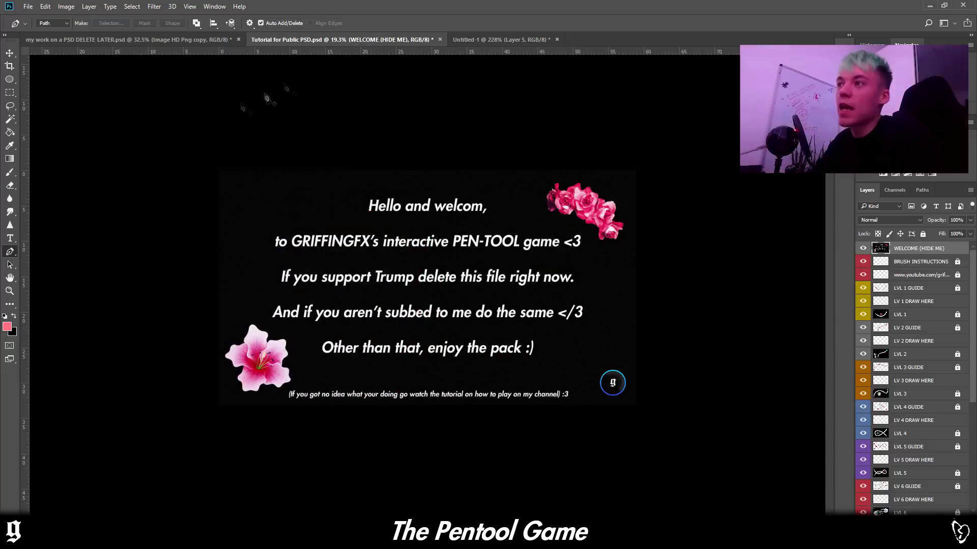
key(v)
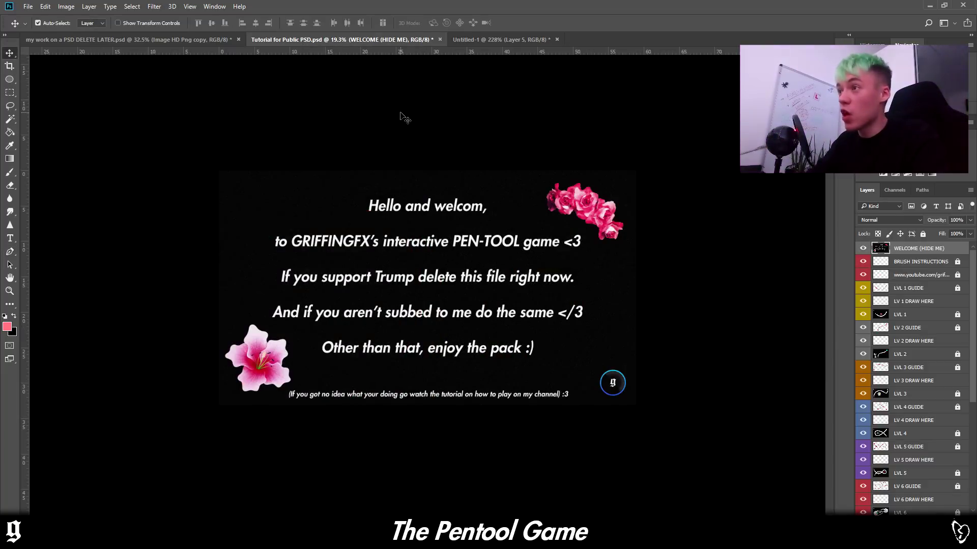
key(ctrl+plus)
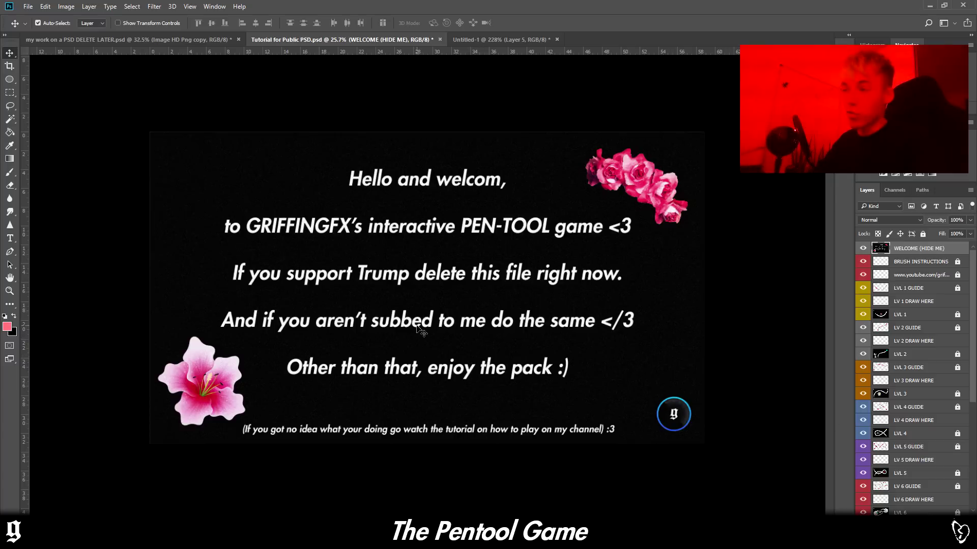
click(863, 249)
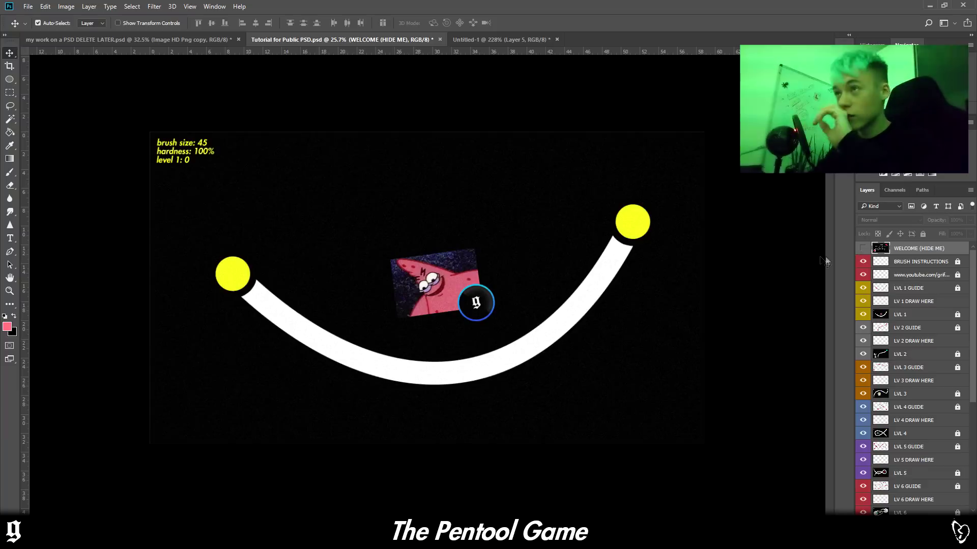
- Set up a 45 px brush with foreground colour ff0000 and make LV 1 DRAW HERE the active layer
key(b)
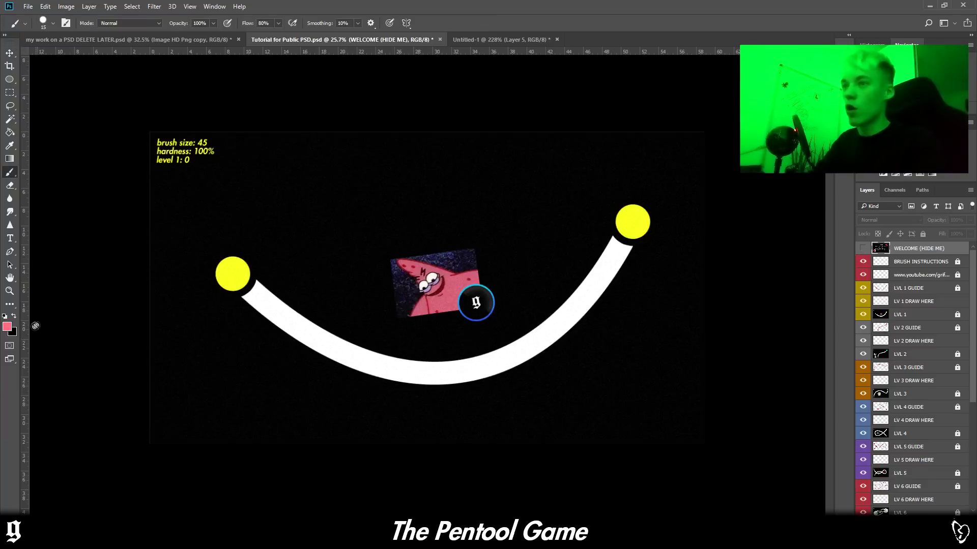
scroll(195, 143, up, 2)
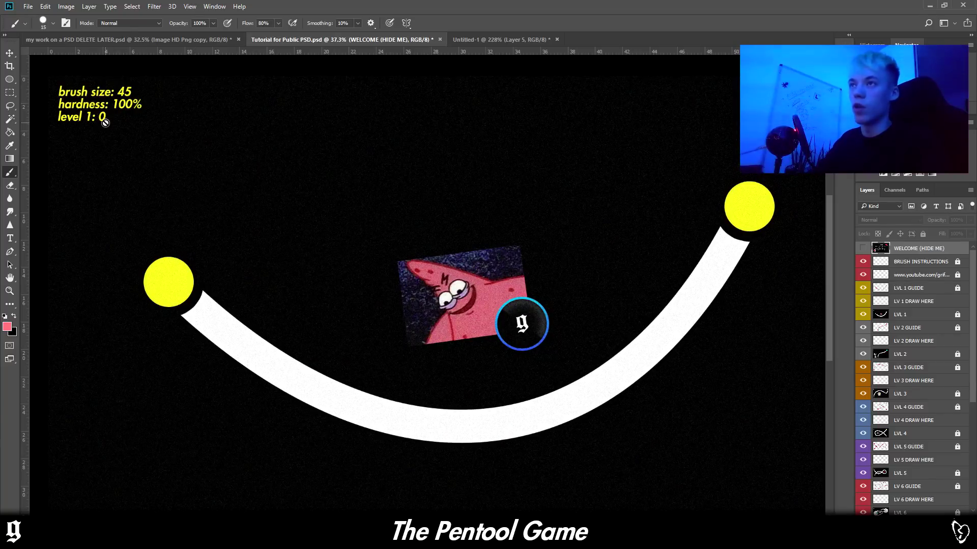
click(7, 327)
text(ff0000)
click(802, 287)
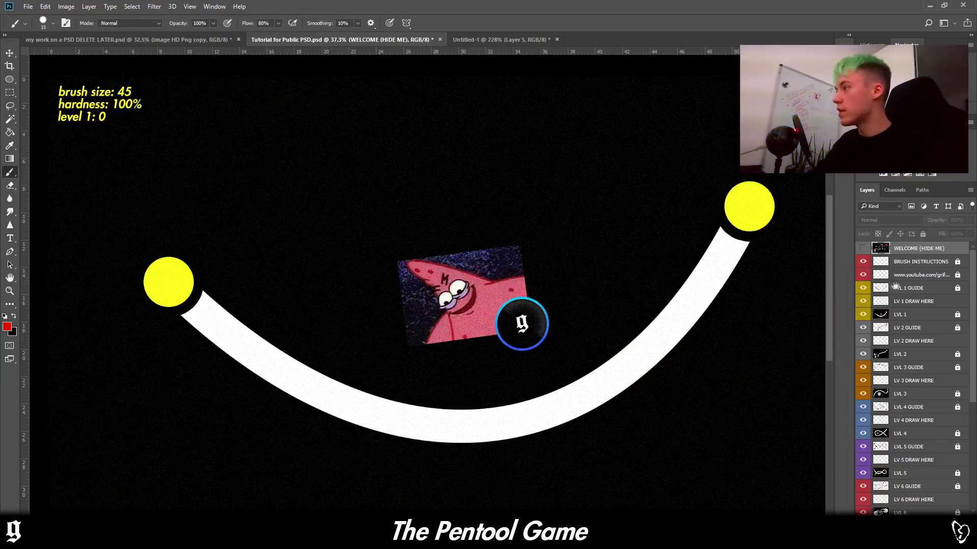
click(902, 303)
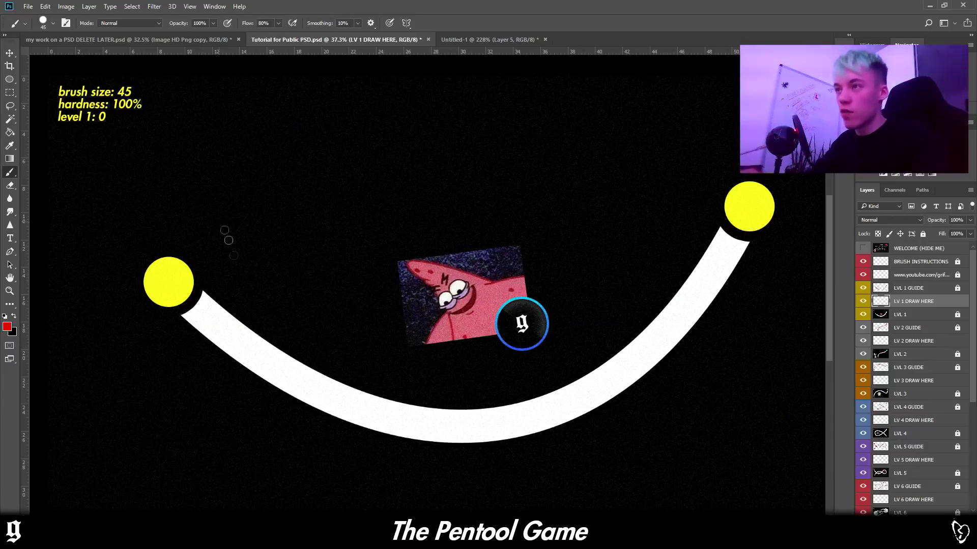
- Paint freehand red test strokes on the level 1 curve and near its upper-right yellow dot, and undo them
drag(214, 324, 329, 394)
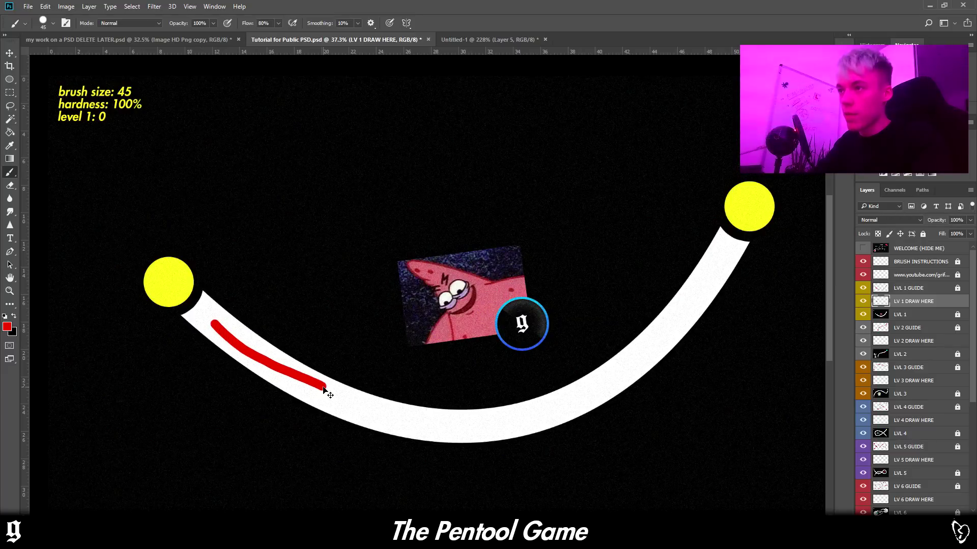
key(ctrl+z)
scroll(339, 415, down, 2)
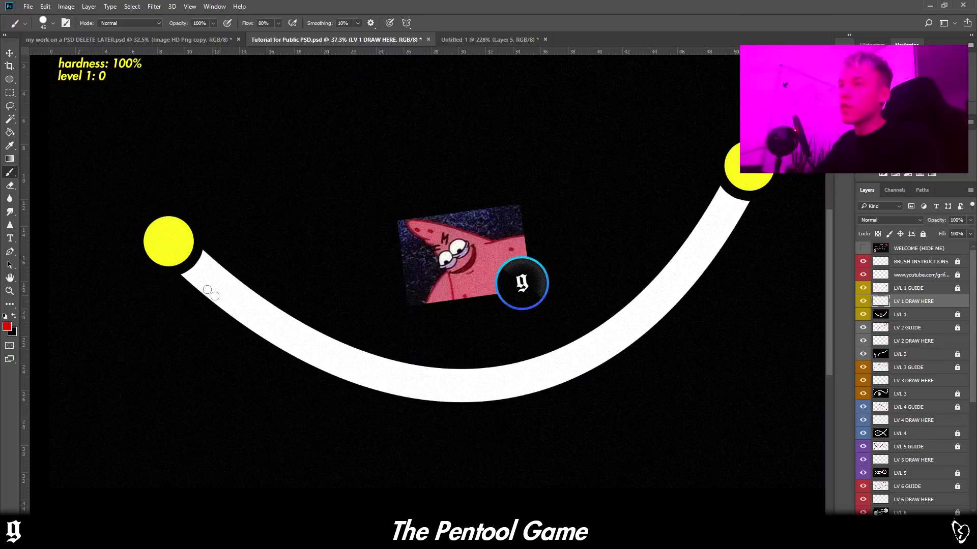
mouse_move(739, 155)
mouse_down()
mouse_move(742, 182)
mouse_move(764, 176)
mouse_up()
key(ctrl+z)
key(ctrl+z)
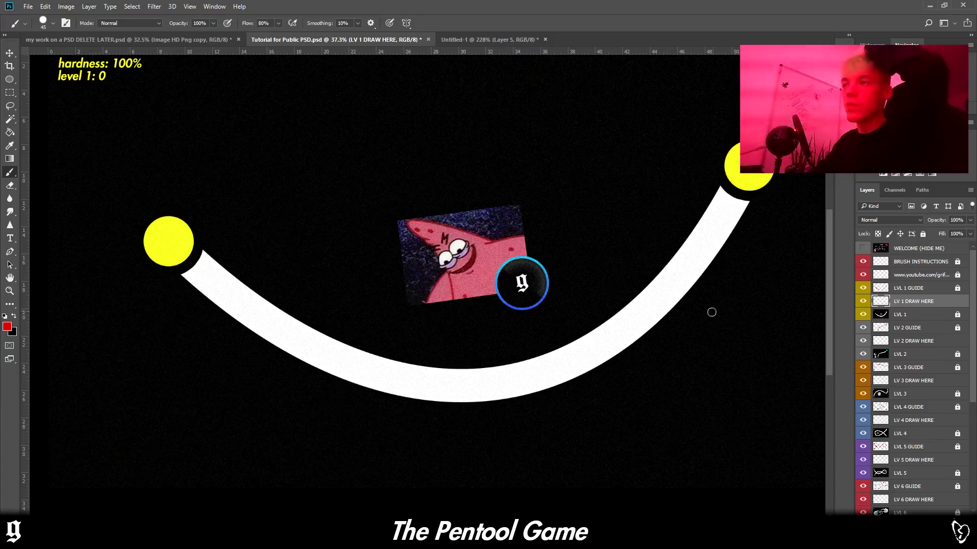
scroll(519, 304, up, 1)
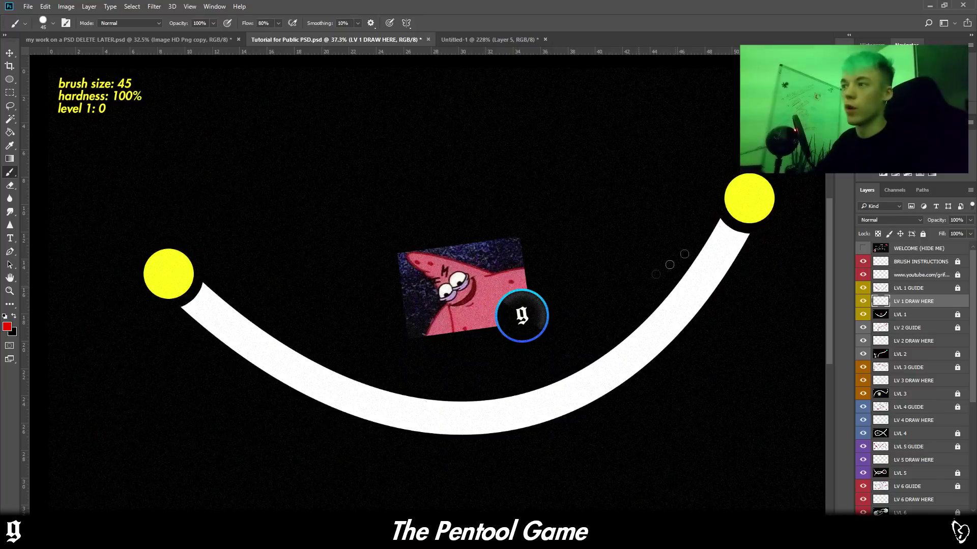
- Draw a two-point Pen path between the level 1 yellow dots, bend it along the white curve, and dismiss it
click(10, 252)
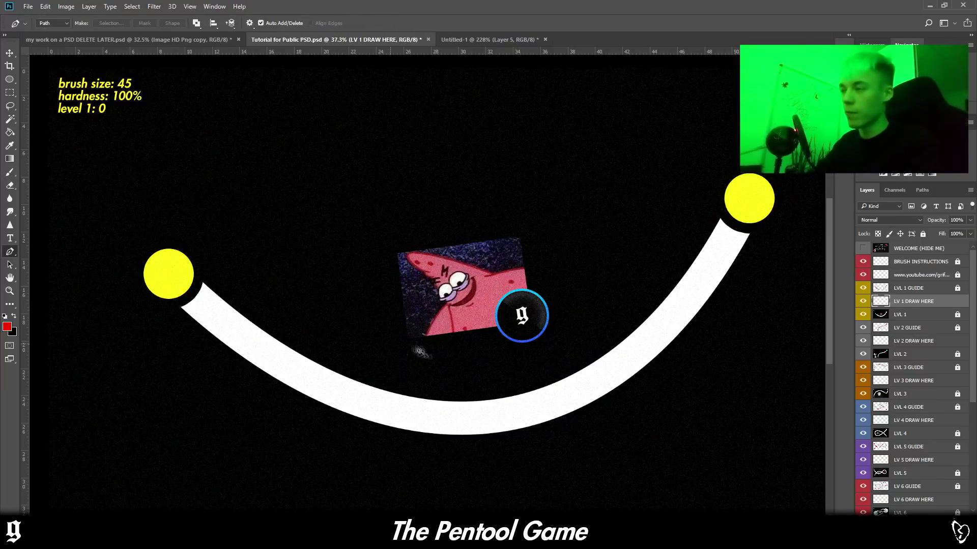
scroll(421, 351, down, 1)
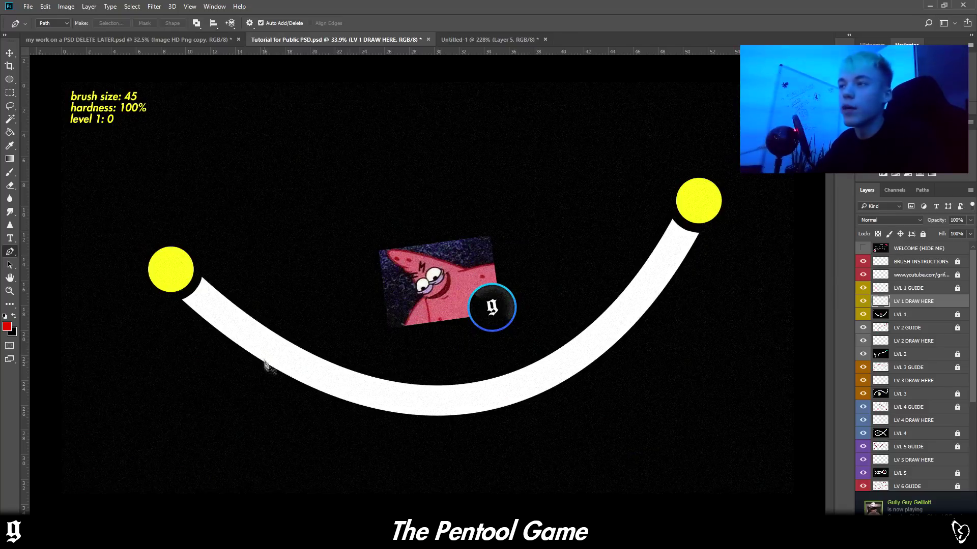
scroll(274, 356, down, 2)
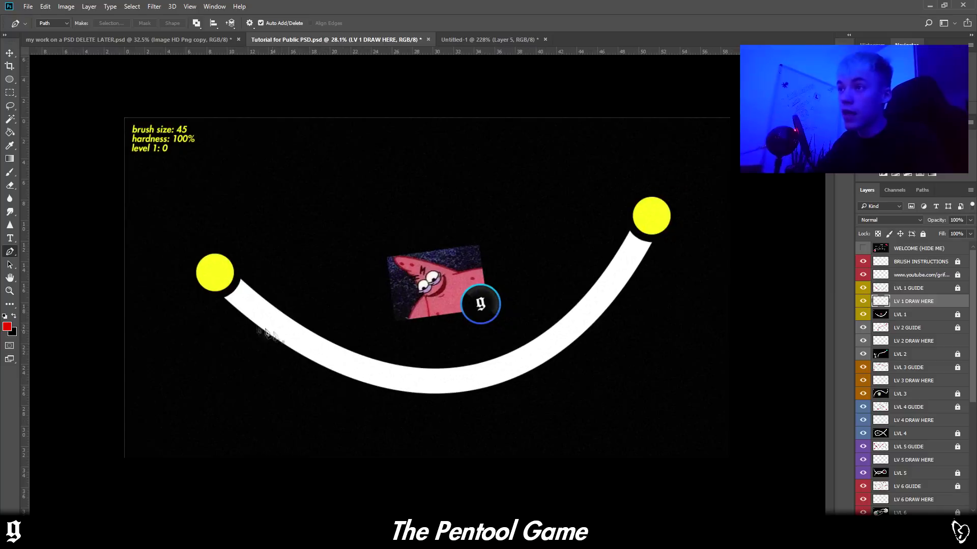
scroll(196, 175, up, 3)
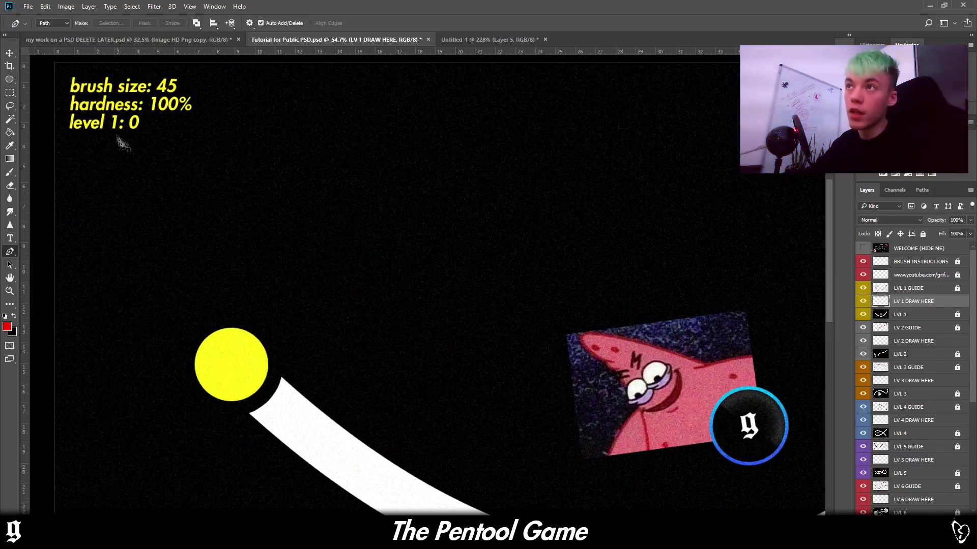
scroll(140, 133, down, 2)
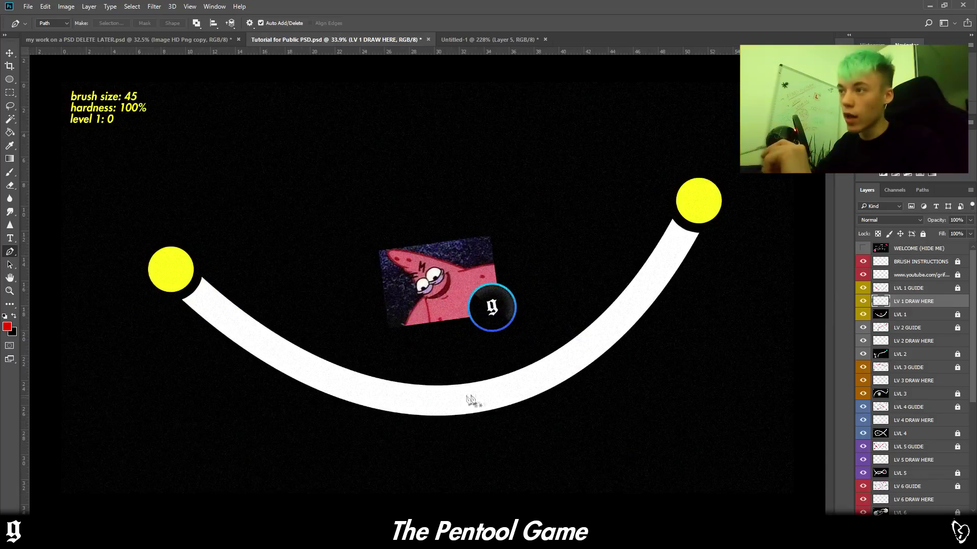
click(170, 269)
click(698, 204)
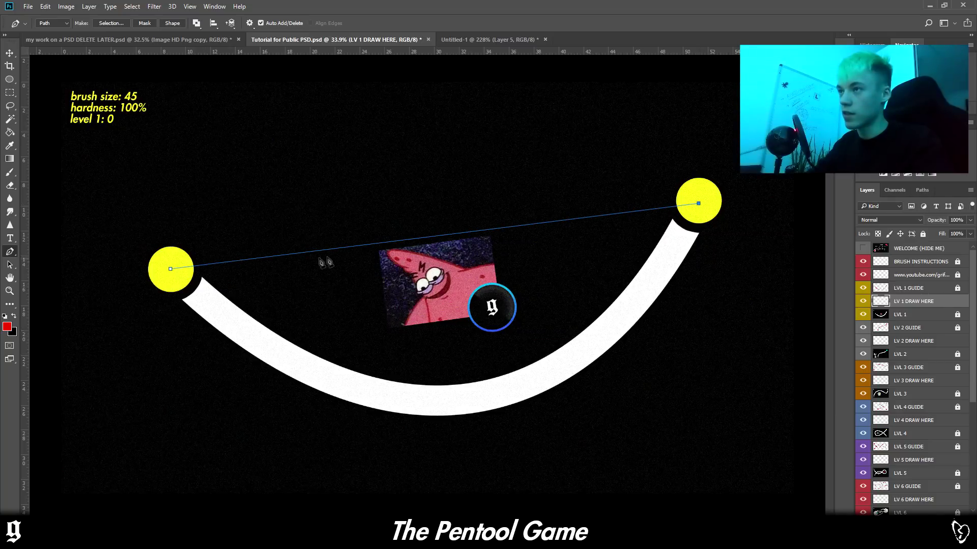
scroll(580, 256, down, 3)
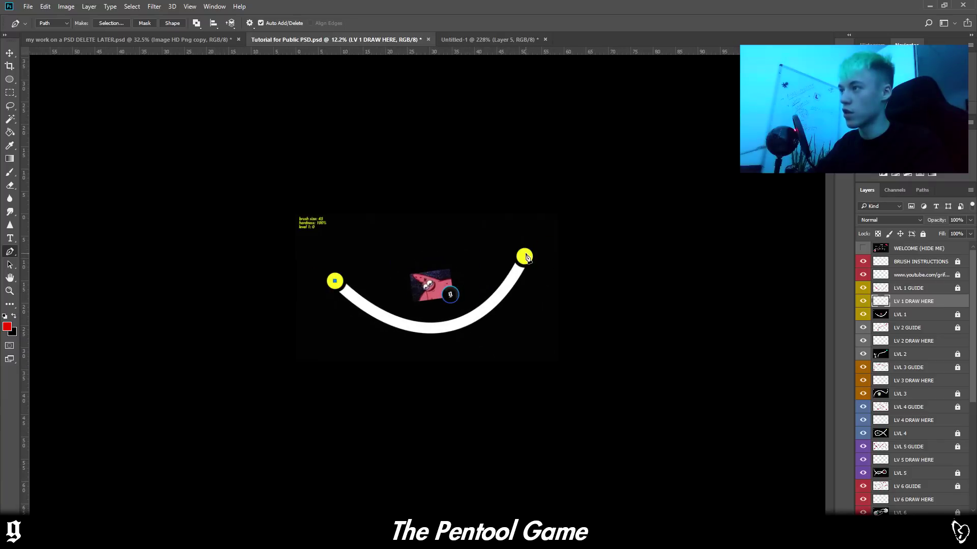
drag(525, 257, 608, 109)
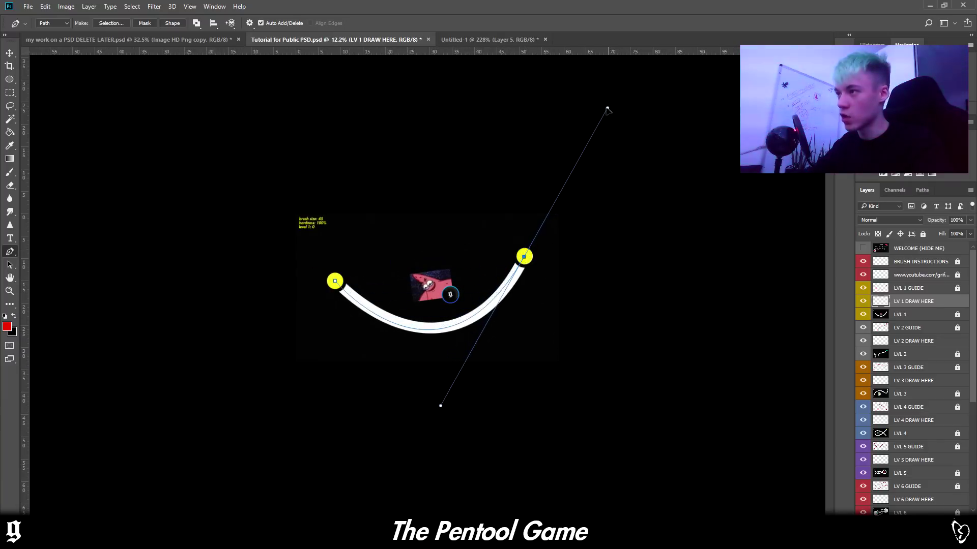
scroll(300, 335, up, 4)
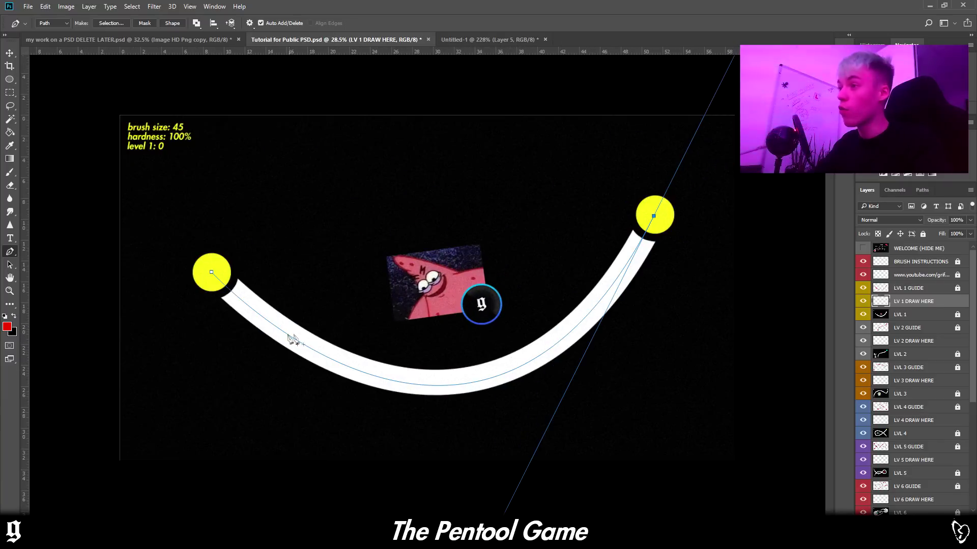
key(Return)
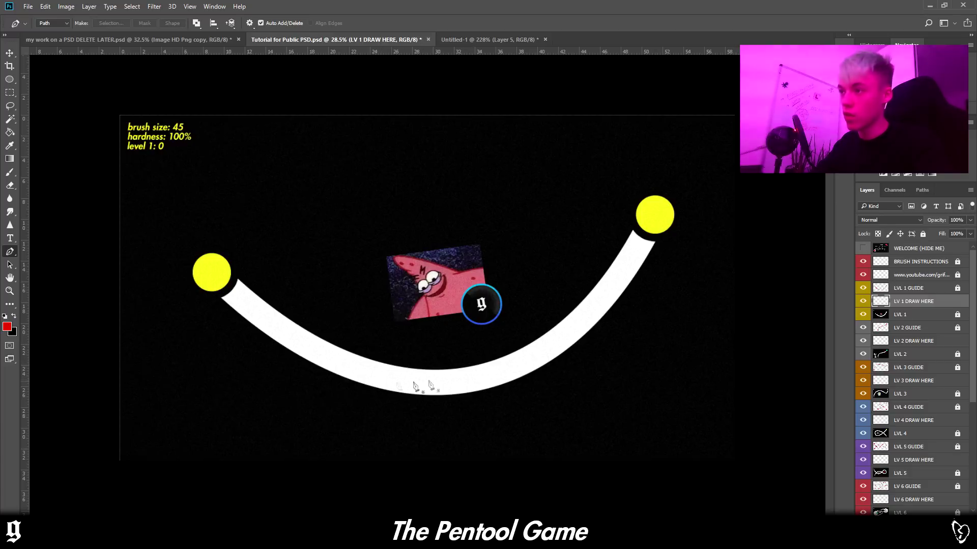
- Draw a three-point Pen path from the left yellow dot through the curve's lowest point to the right dot, adjusting the middle handles
scroll(509, 418, up, 1)
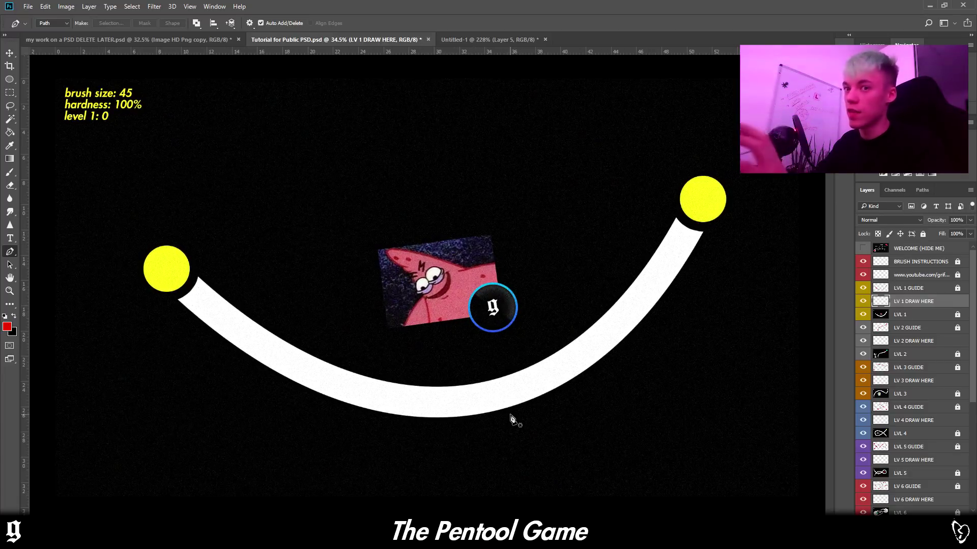
scroll(430, 407, down, 2)
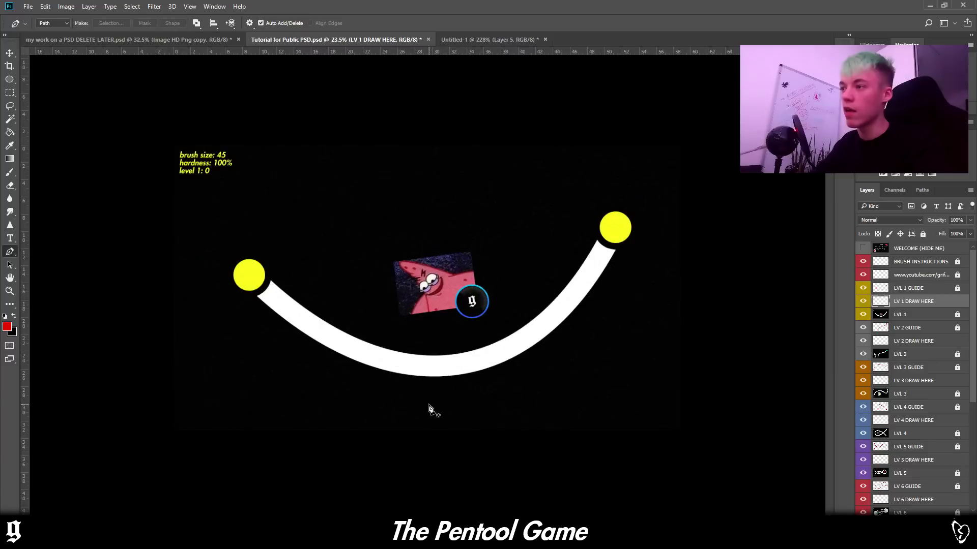
click(249, 278)
drag(436, 366, 532, 366)
click(615, 227)
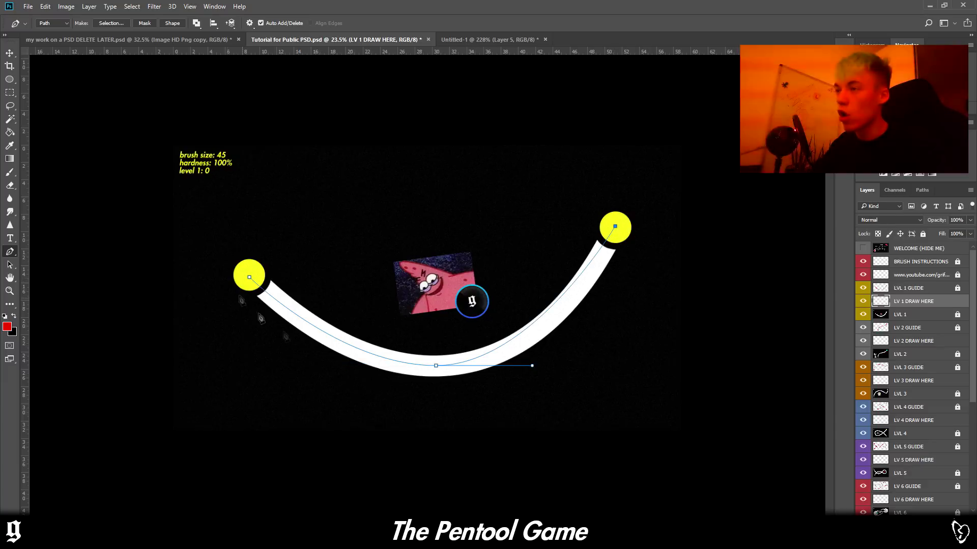
drag(532, 365, 543, 370)
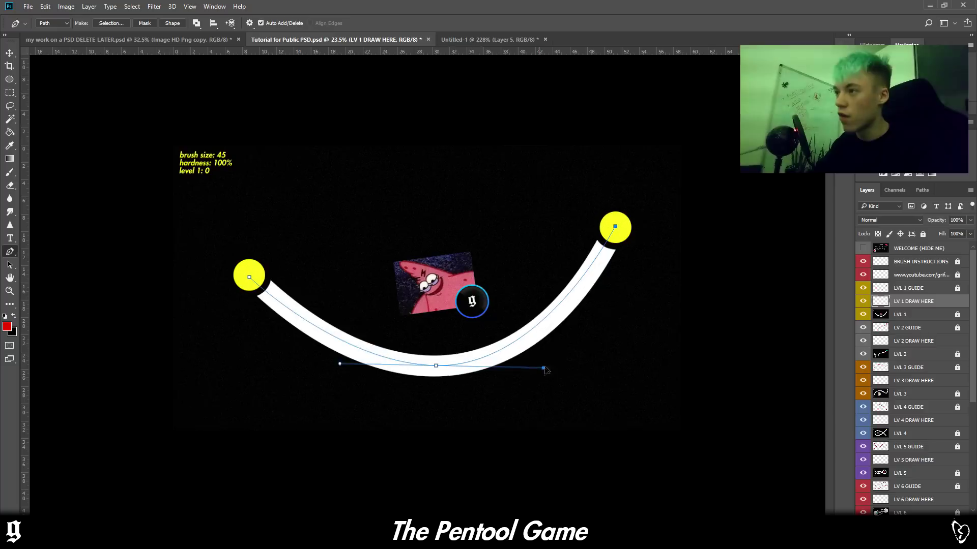
- Shift the three-point path's middle anchor slightly right along the level 1 curve, and step back through the history until the path is removed
drag(436, 366, 444, 367)
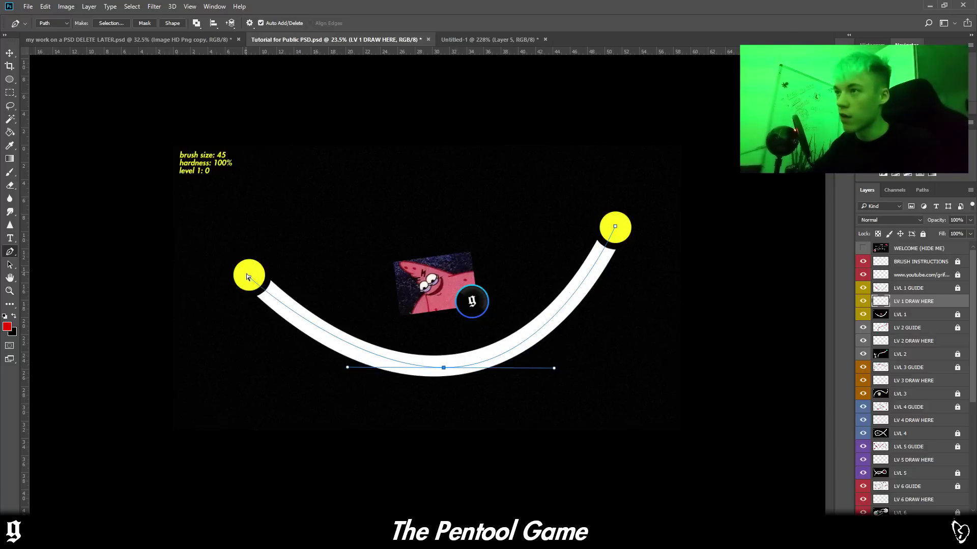
drag(250, 274, 143, 205)
key(ctrl+alt+z)
key(ctrl+alt+z)
key(ctrl+alt+z)
key(ctrl+alt+z)
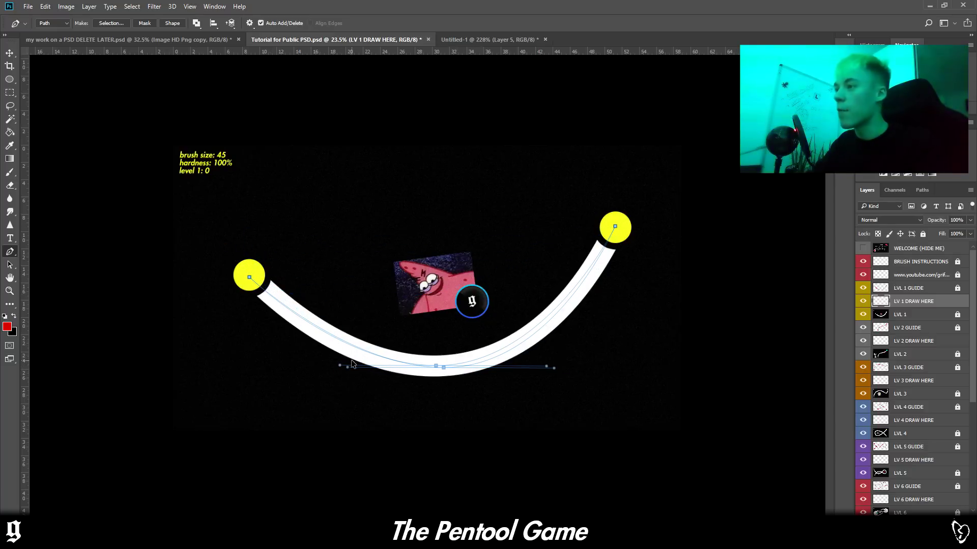
key(ctrl+0)
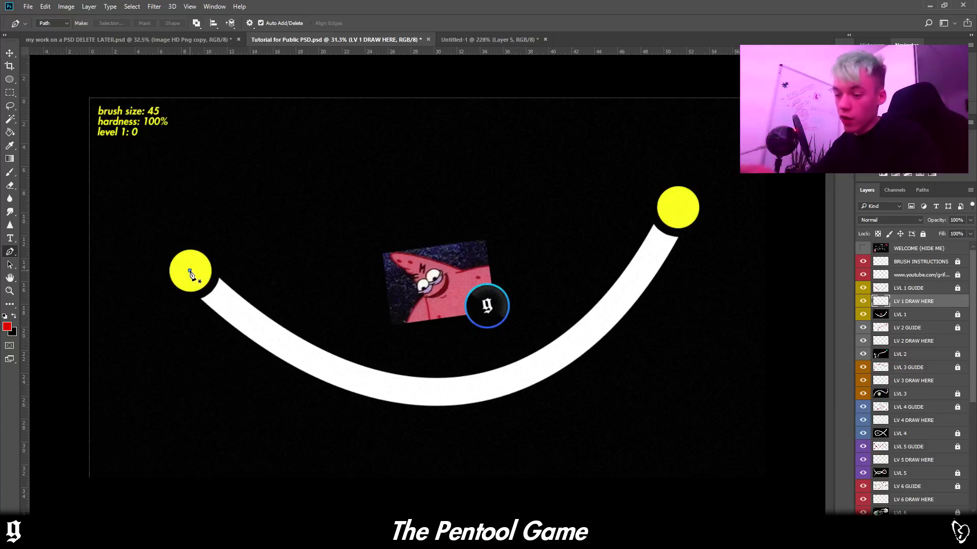
- Try a two-point path between the level 1 dots with the first handle angled up and a long end handle, and undo it
drag(215, 301, 264, 335)
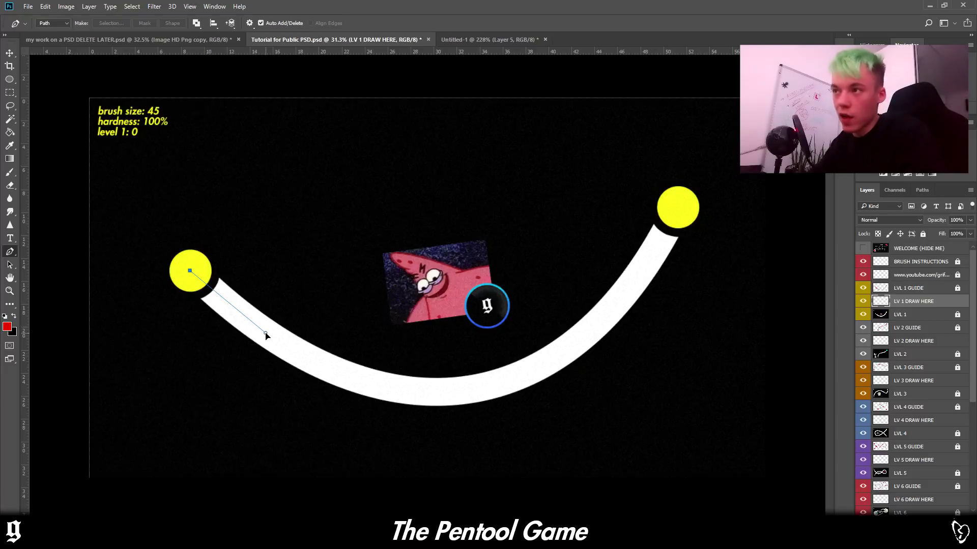
drag(266, 334, 352, 124)
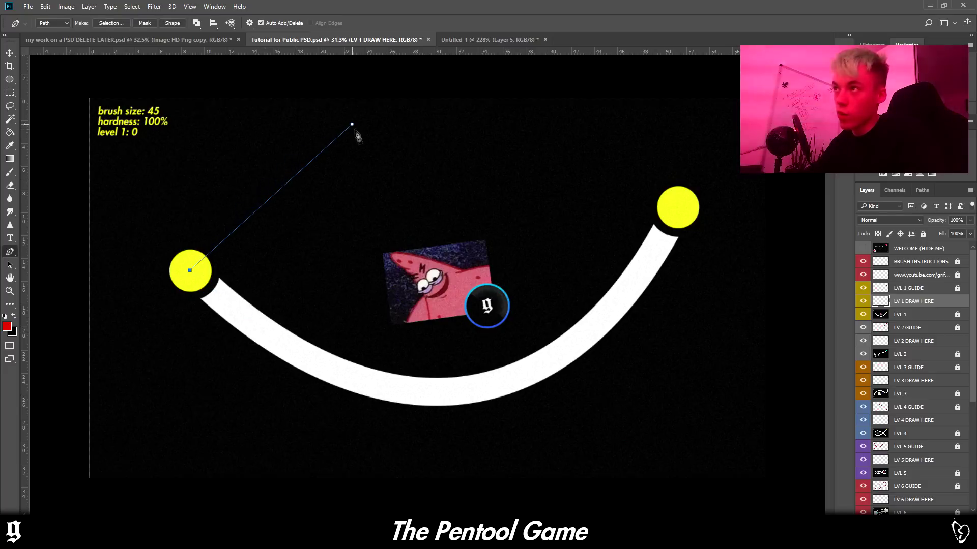
drag(677, 210, 519, 399)
key(ctrl+minus)
key(ctrl+z)
drag(557, 250, 409, 471)
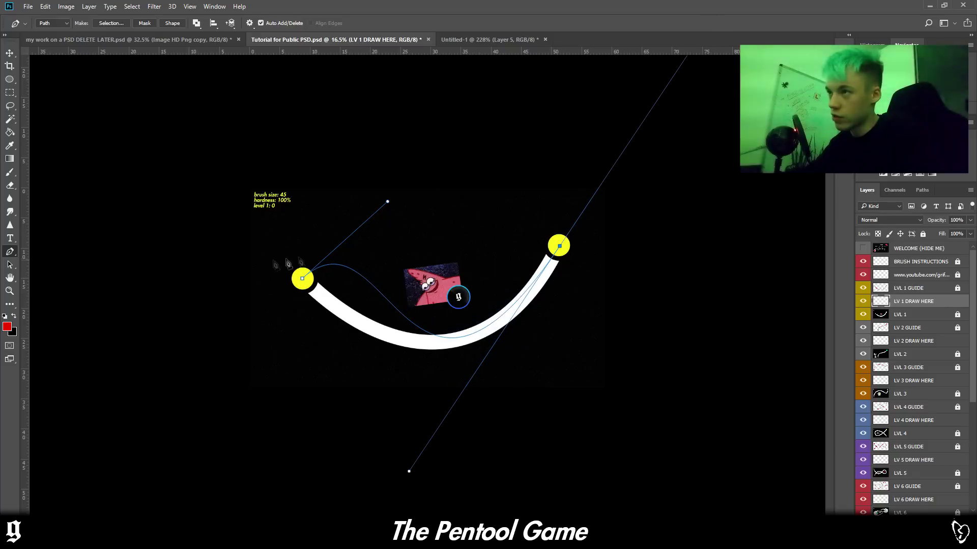
key(ctrl+z)
key(ctrl+z)
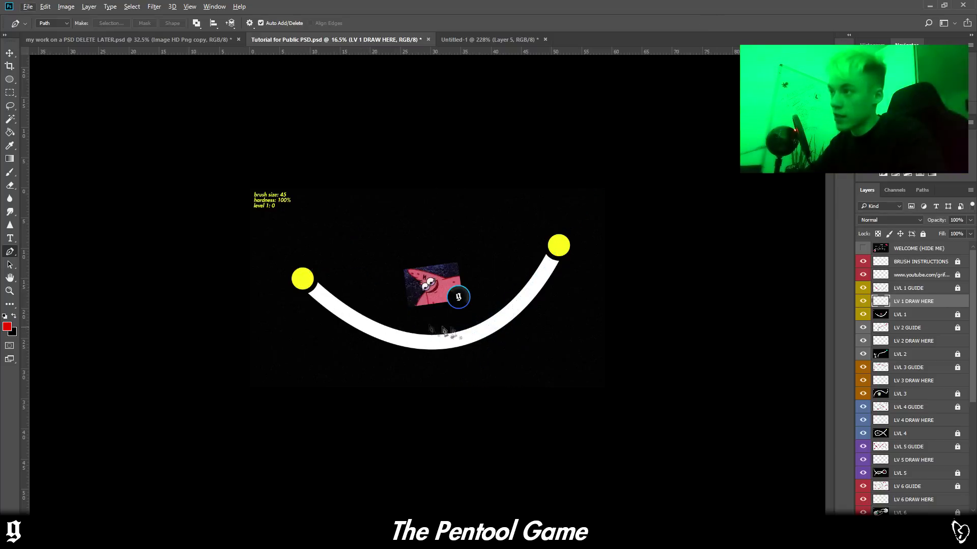
- Try a path with a plain anchor on the left dot and a curved anchor on the right dot, and undo it
click(298, 278)
drag(558, 247, 418, 447)
key(ctrl+z)
key(ctrl+z)
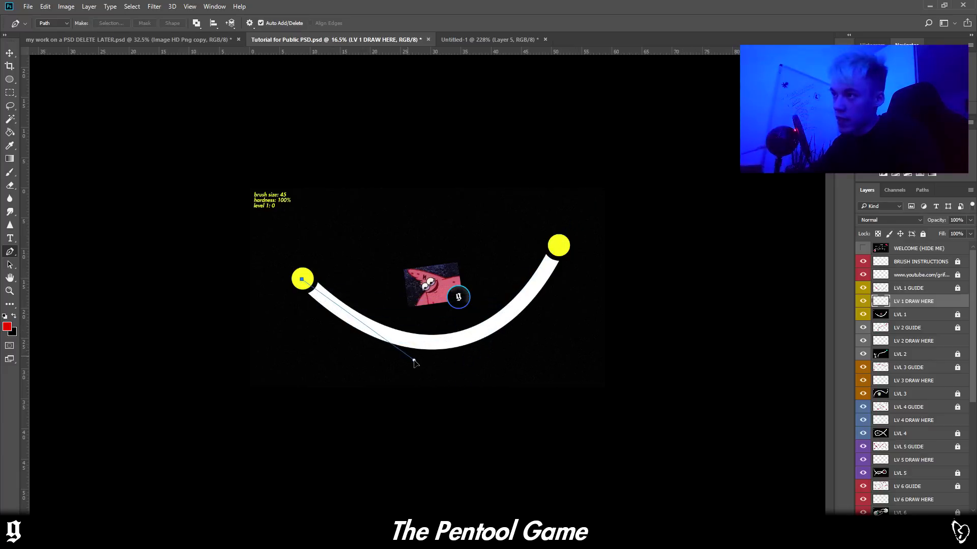
- Draw a path from the left dot to a plain anchor on the right dot, lengthening the first handle until it follows the curve
drag(412, 365, 411, 367)
click(557, 249)
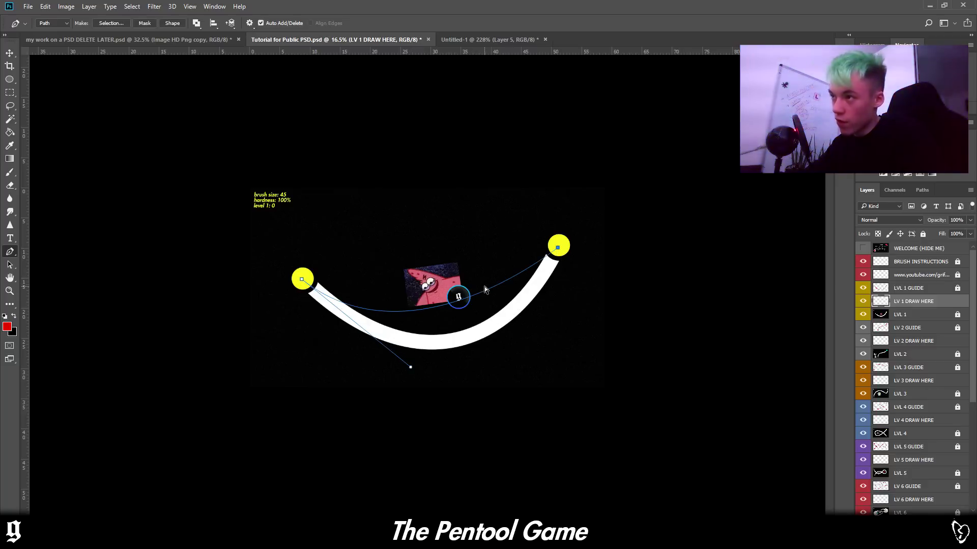
key(ctrl+z)
drag(410, 367, 474, 424)
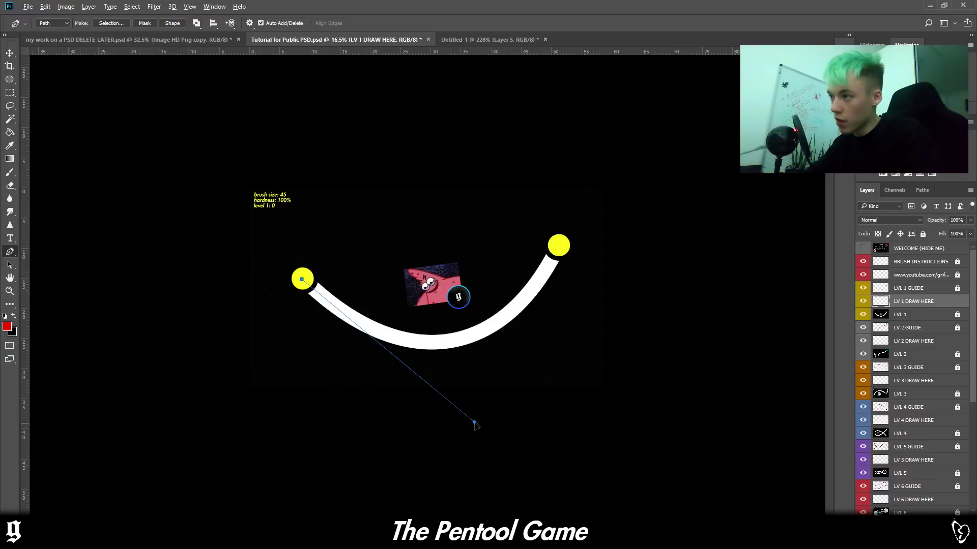
click(560, 243)
key(ctrl+z)
drag(474, 423, 487, 438)
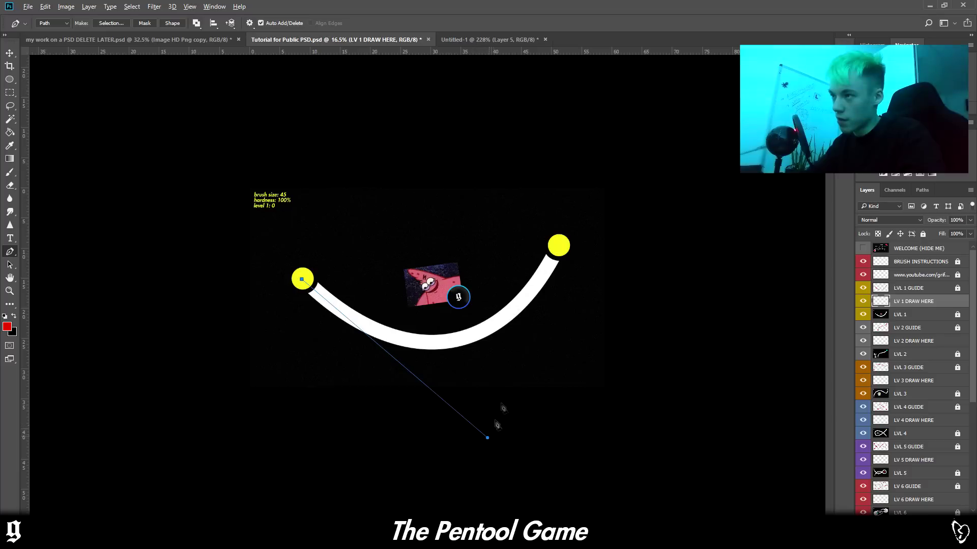
click(561, 246)
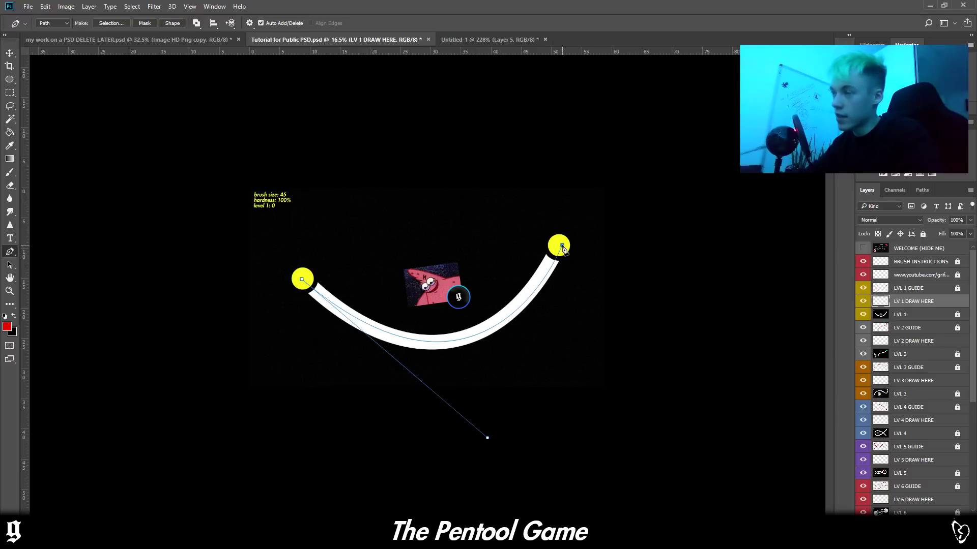
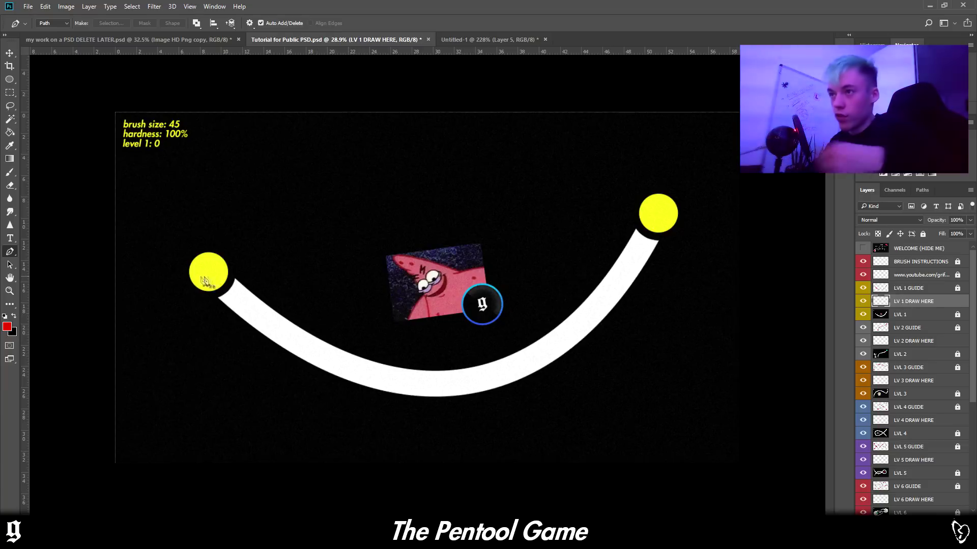
- Draw a two-point path from a plain anchor on the left dot, bending the right dot's handle to match the white curve
click(204, 271)
drag(660, 214, 661, 49)
key(ctrl+minus)
key(ctrl+minus)
key(ctrl+plus)
- Stroke the level 1 path with the red brush on the LV 1 DRAW HERE layer
right_click(329, 294)
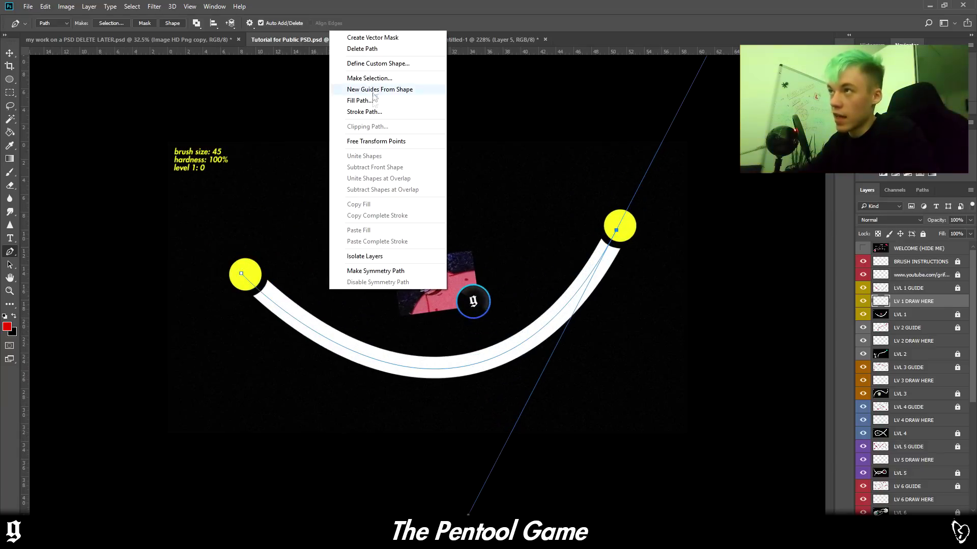
click(364, 111)
click(555, 181)
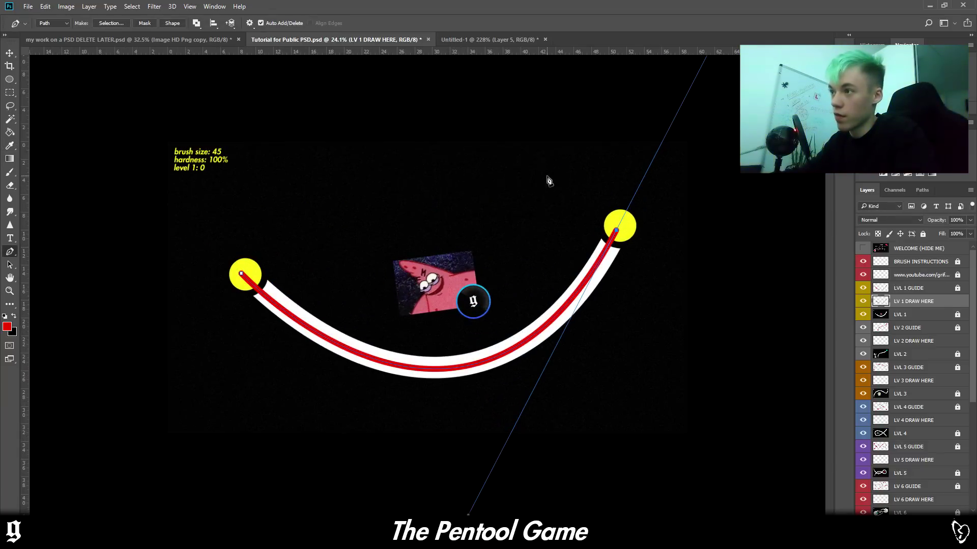
scroll(425, 307, up, 2)
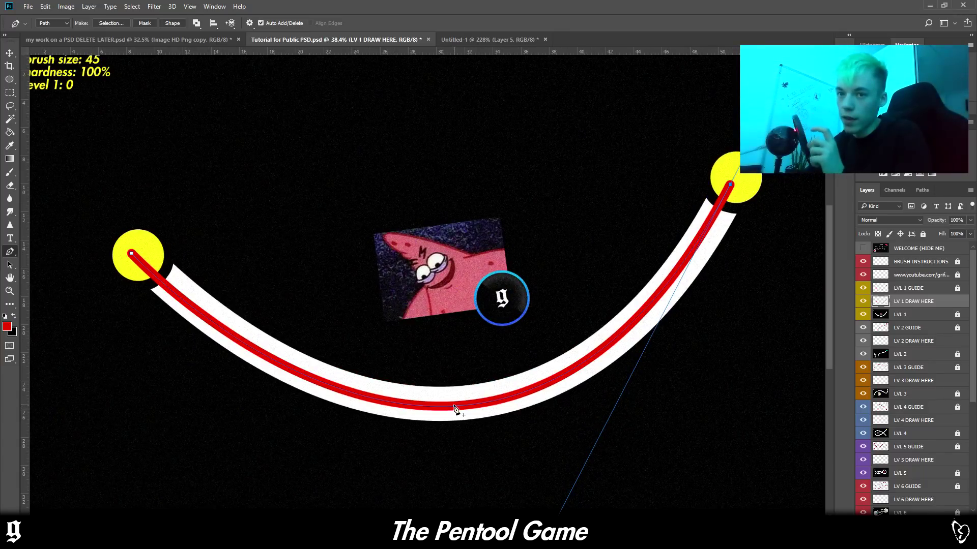
- Delete the level 1 path and clear its red stroke from the LV 1 DRAW HERE layer
right_click(331, 288)
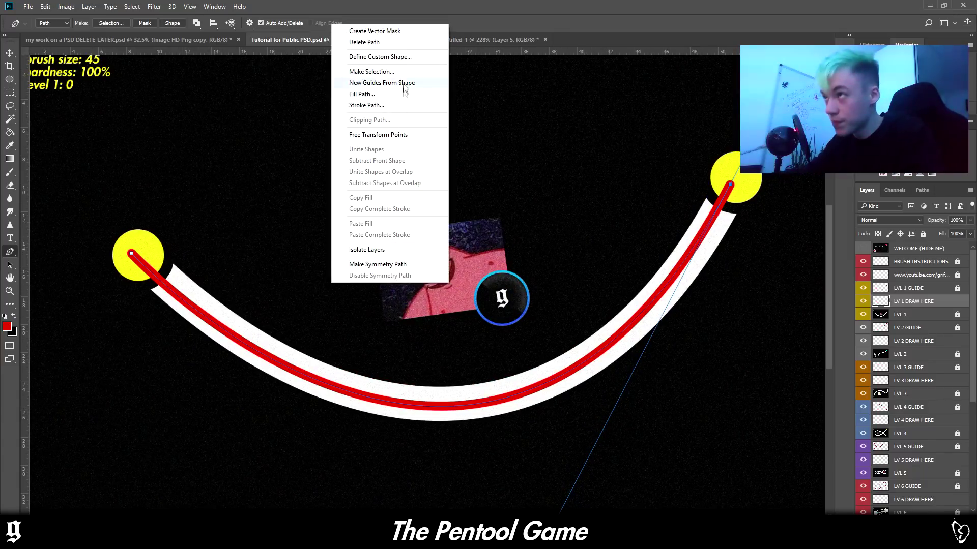
click(364, 42)
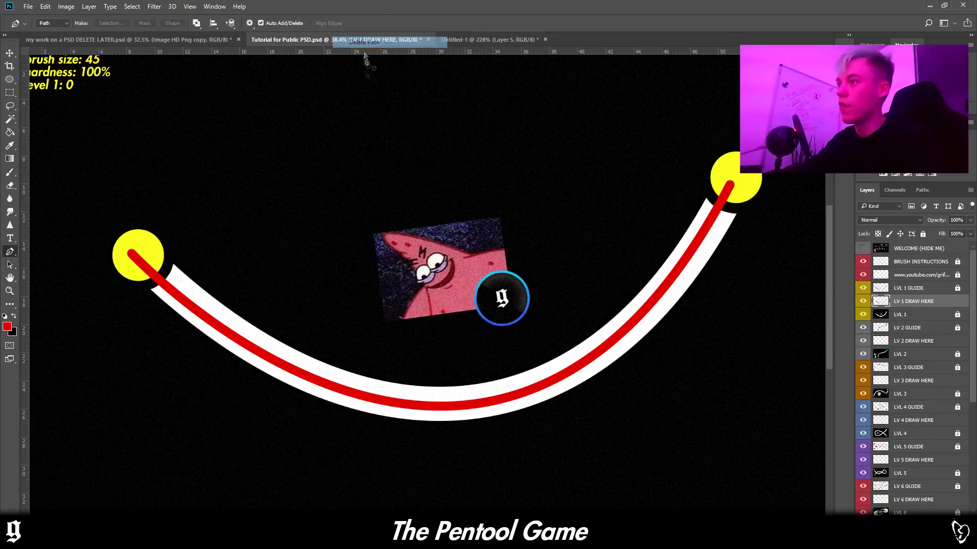
scroll(377, 298, down, 3)
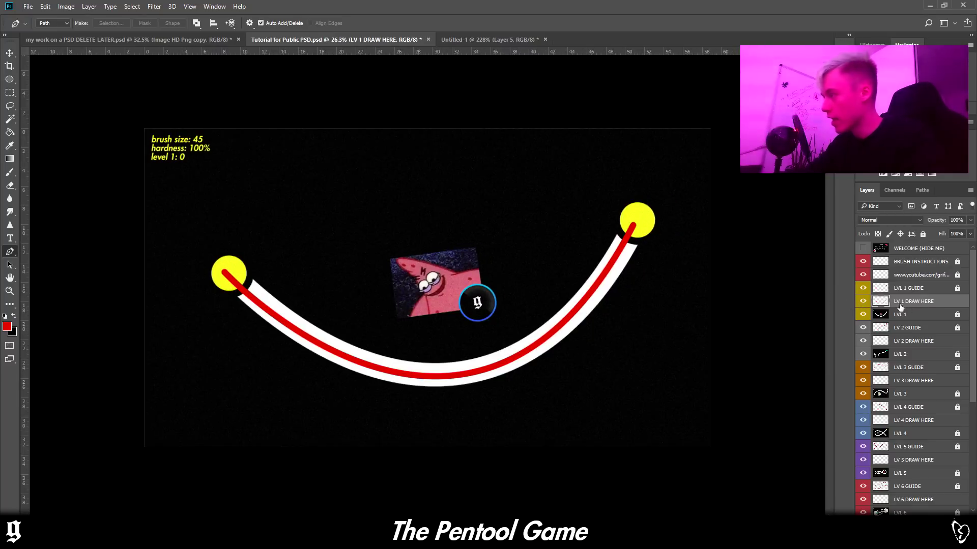
key(Delete)
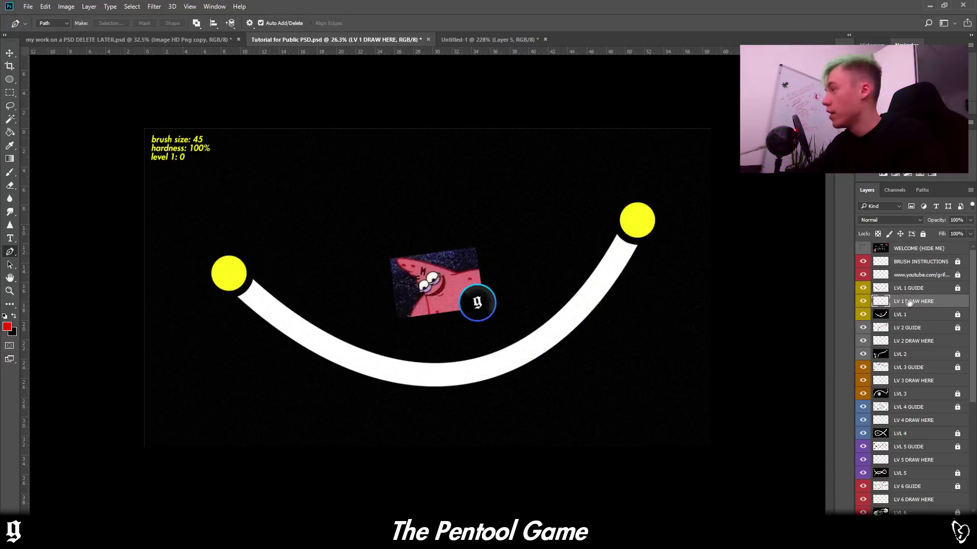
- Unlock the LVL 1 GUIDE layer and dismiss the Layer Style dialog without changes
click(913, 290)
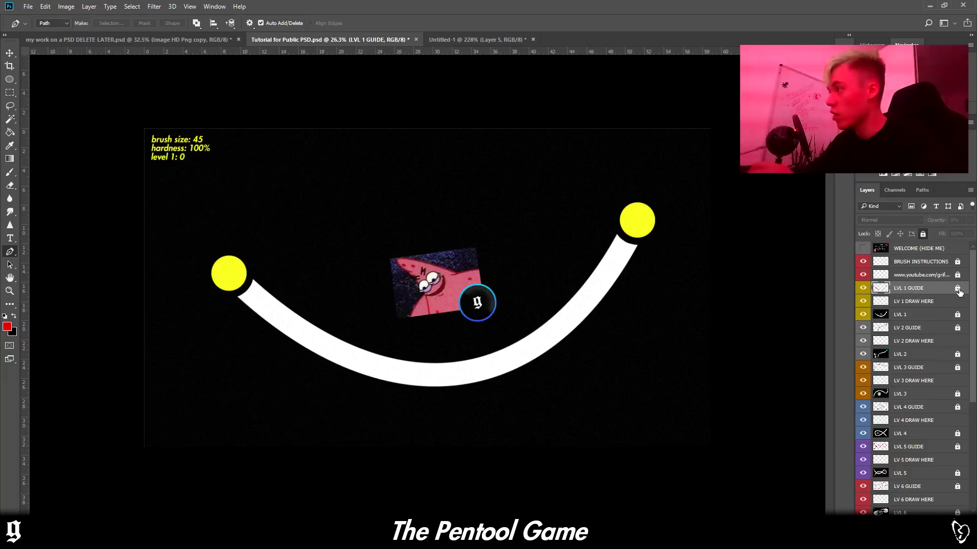
click(958, 290)
double_click(959, 289)
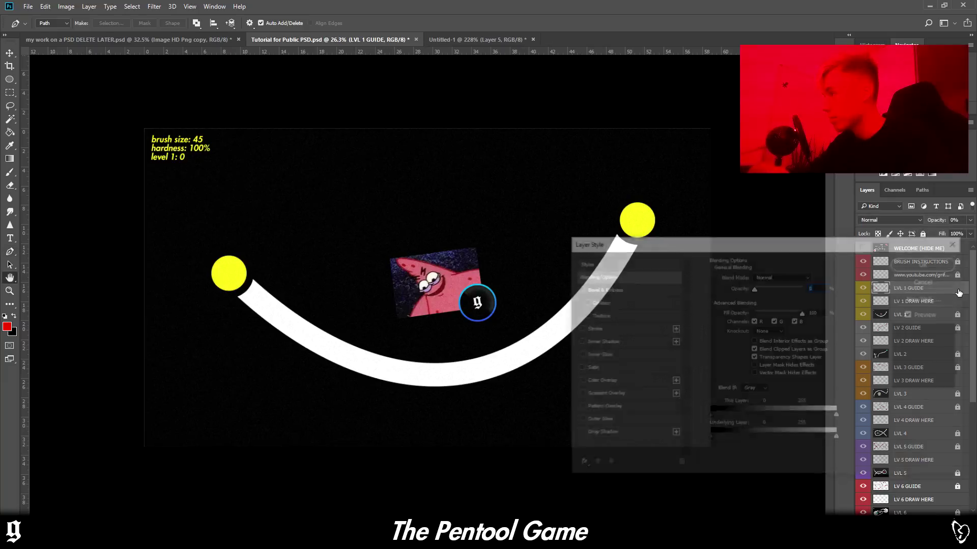
key(Escape)
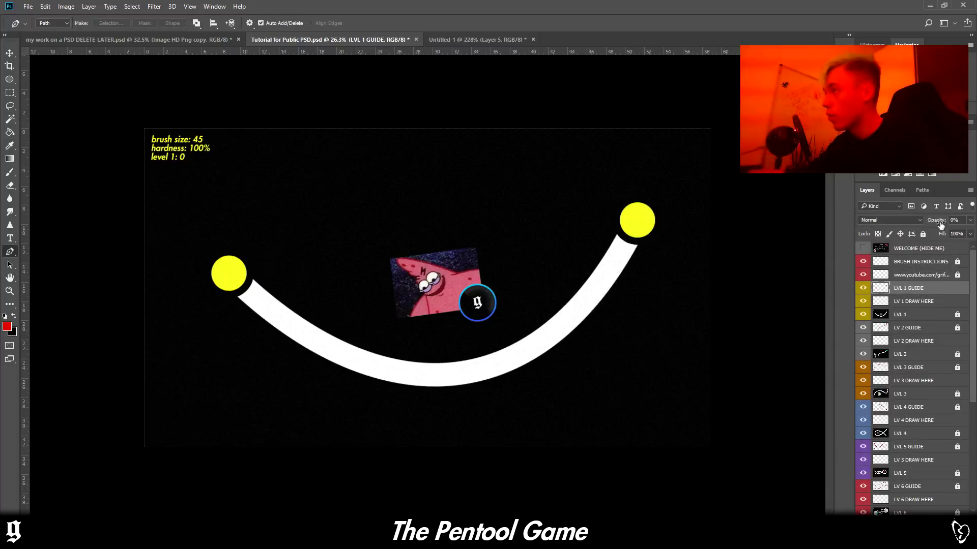
- Raise the LVL 1 GUIDE layer's opacity to 100% to examine the reference line, and return it to 0%
click(969, 222)
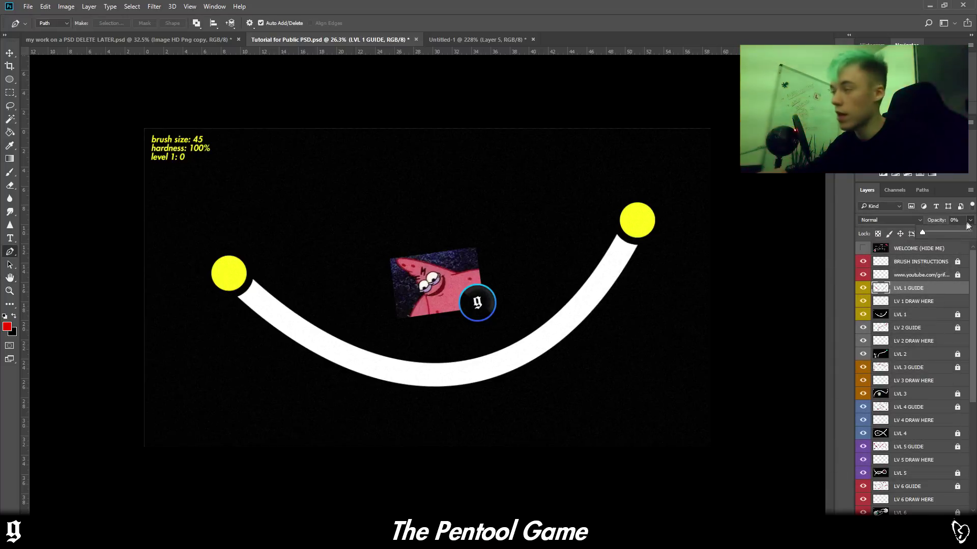
drag(954, 232, 971, 234)
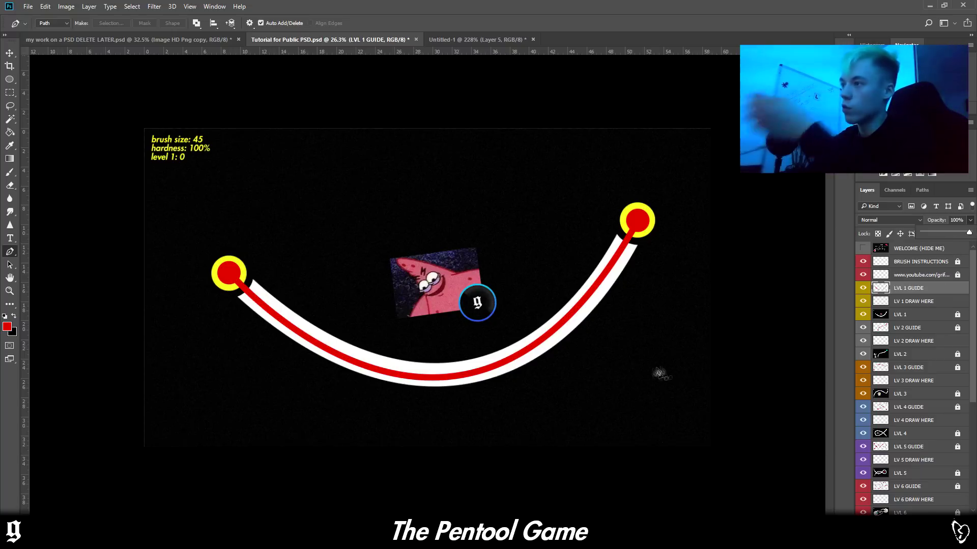
scroll(416, 379, up, 3)
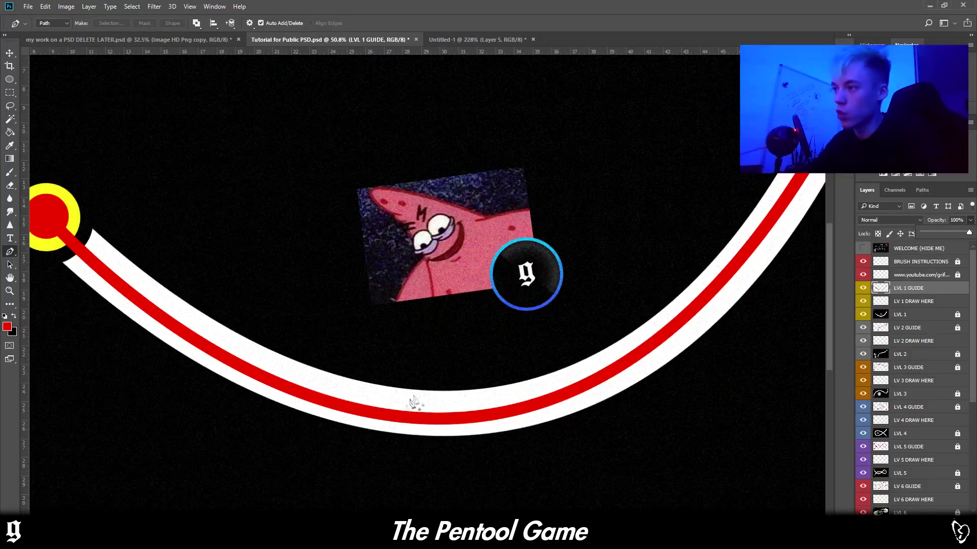
scroll(447, 443, down, 3)
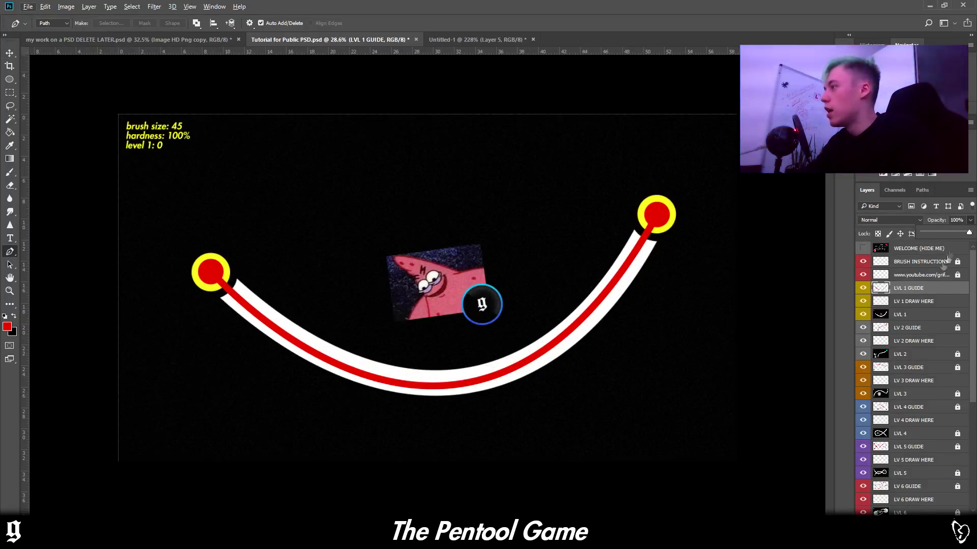
drag(960, 233, 872, 243)
click(918, 291)
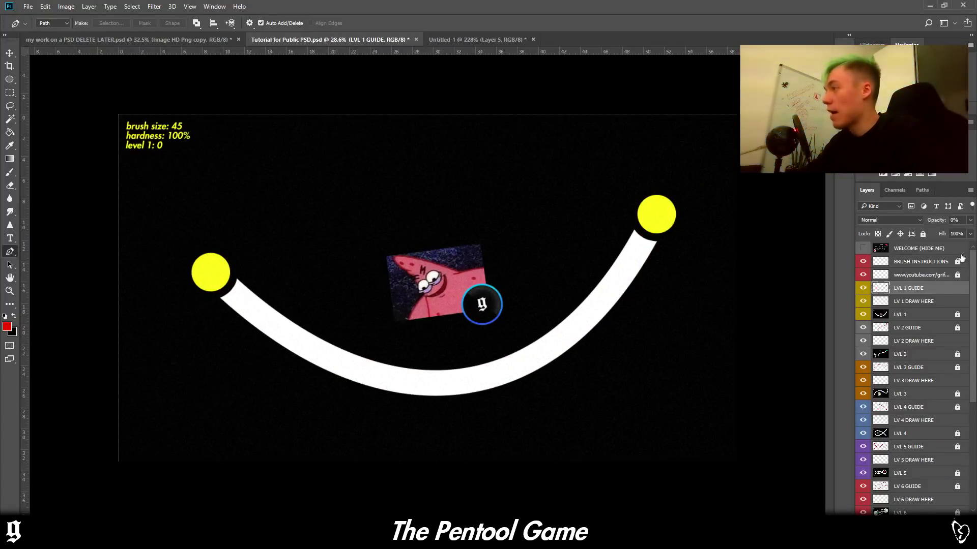